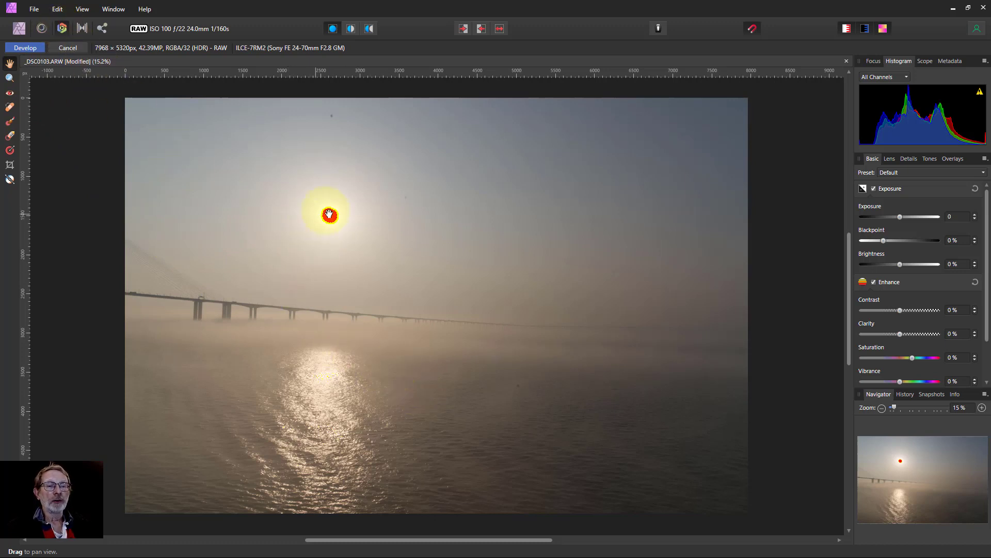
# With the clipping warning on, enable Shadows & Highlights and set Highlights to -100%.
pyautogui.click(847, 29)
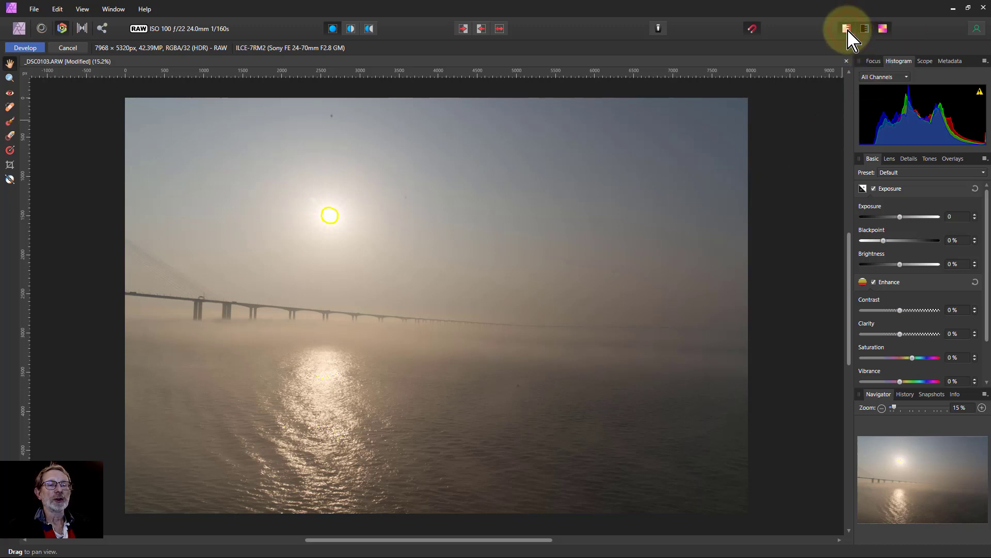
pyautogui.click(848, 31)
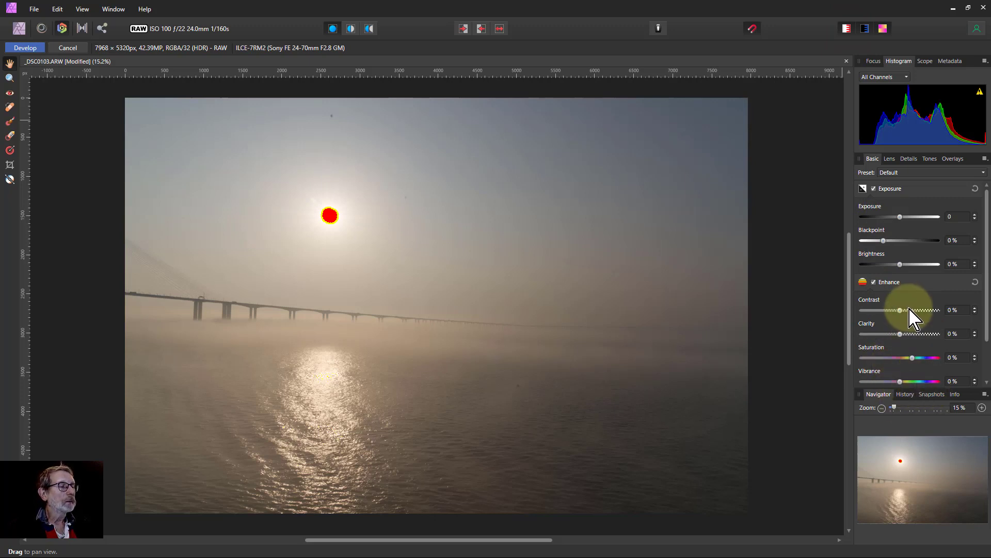
pyautogui.scroll(-2, 909, 320)
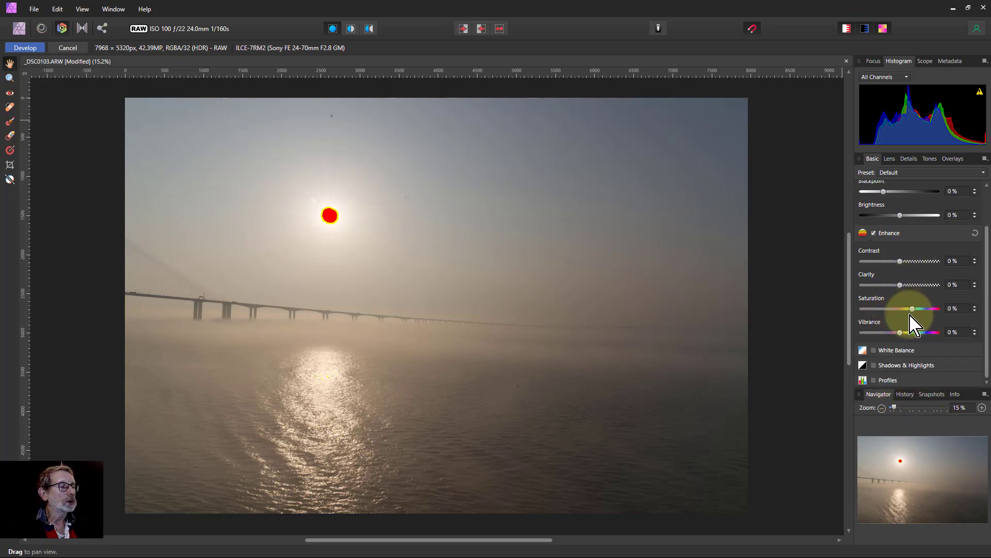
pyautogui.click(882, 365)
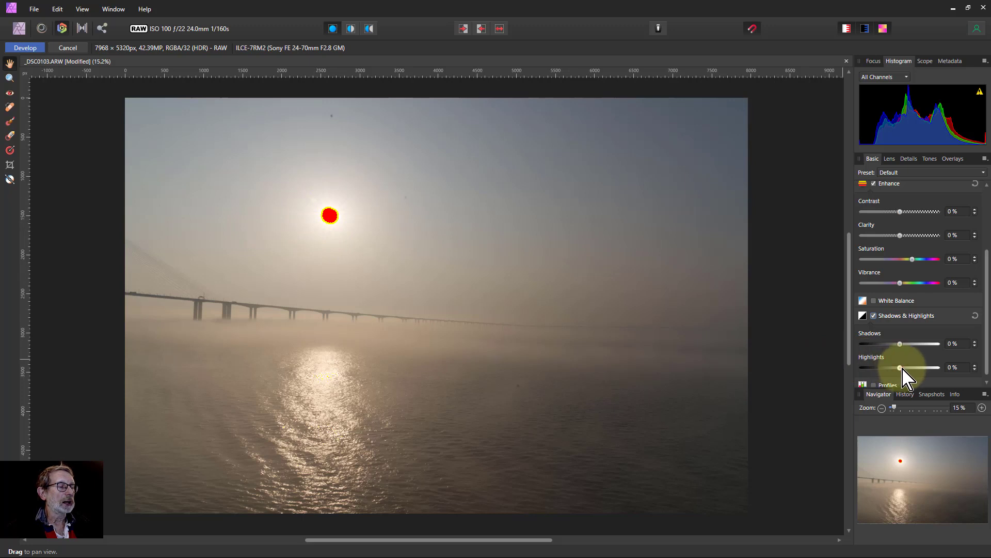
pyautogui.moveTo(900, 367); pyautogui.dragTo(852, 380)
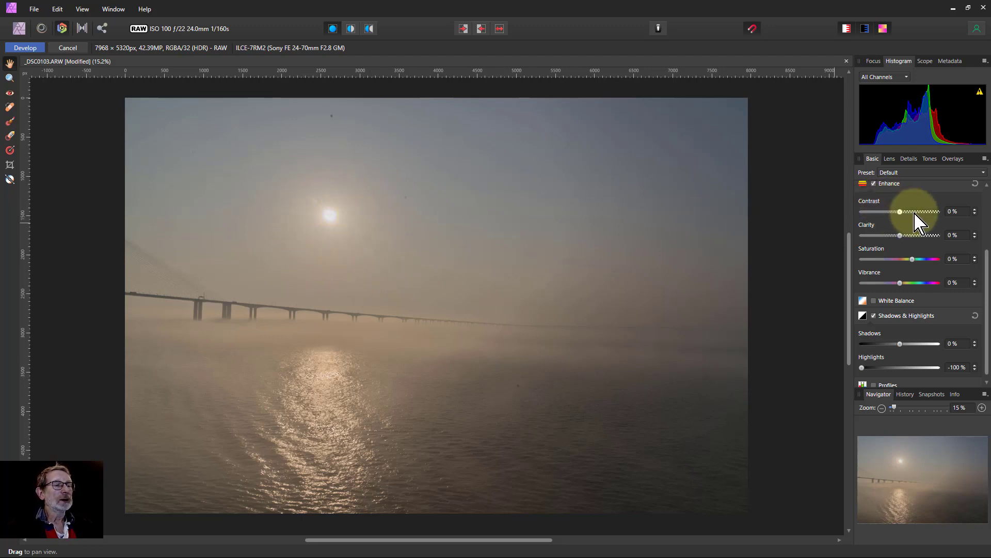
# Set Exposure 1.395, Blackpoint 8%, Brightness 10% and Contrast 17% in the Basic panel.
pyautogui.scroll(2, 898, 230)
pyautogui.scroll(2, 901, 232)
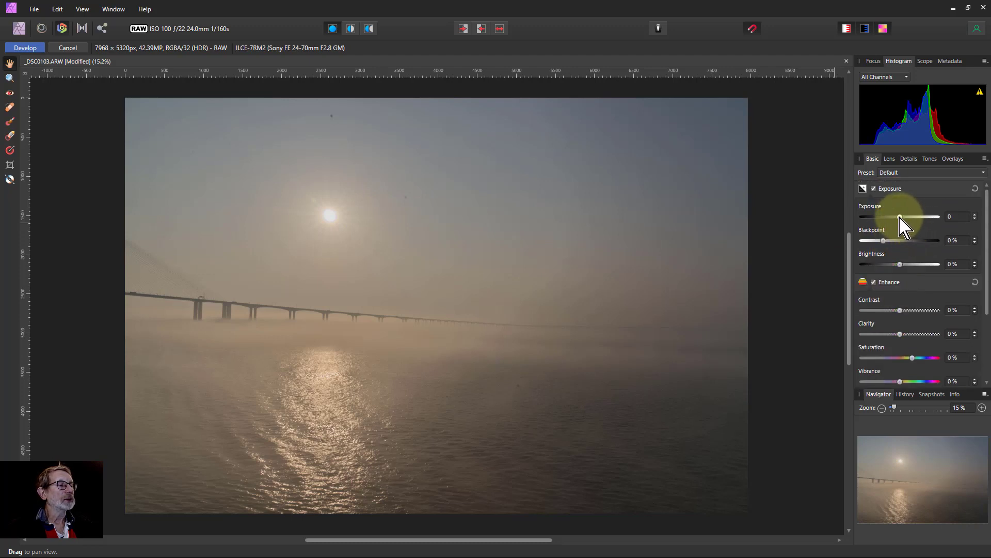
pyautogui.moveTo(899, 217); pyautogui.dragTo(912, 220)
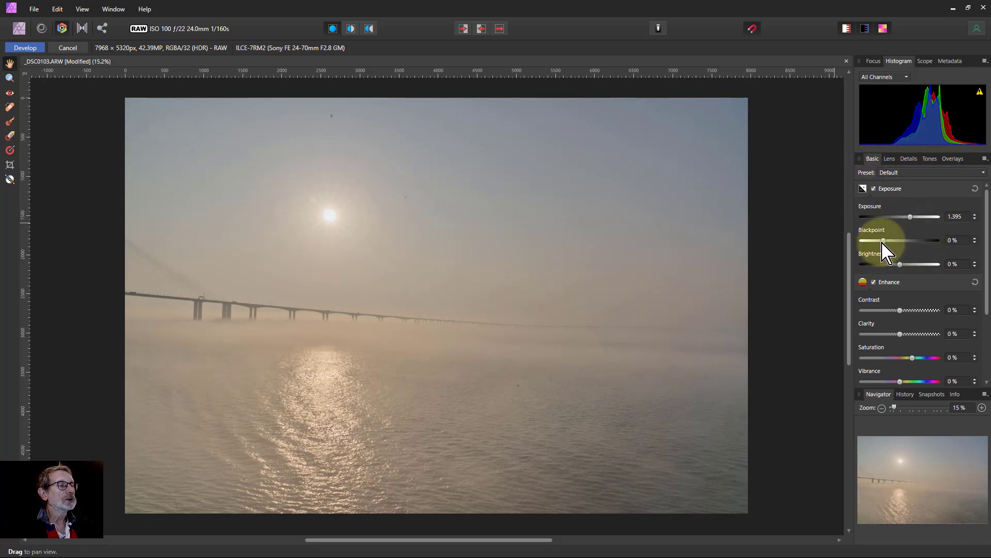
pyautogui.moveTo(886, 242); pyautogui.dragTo(902, 240)
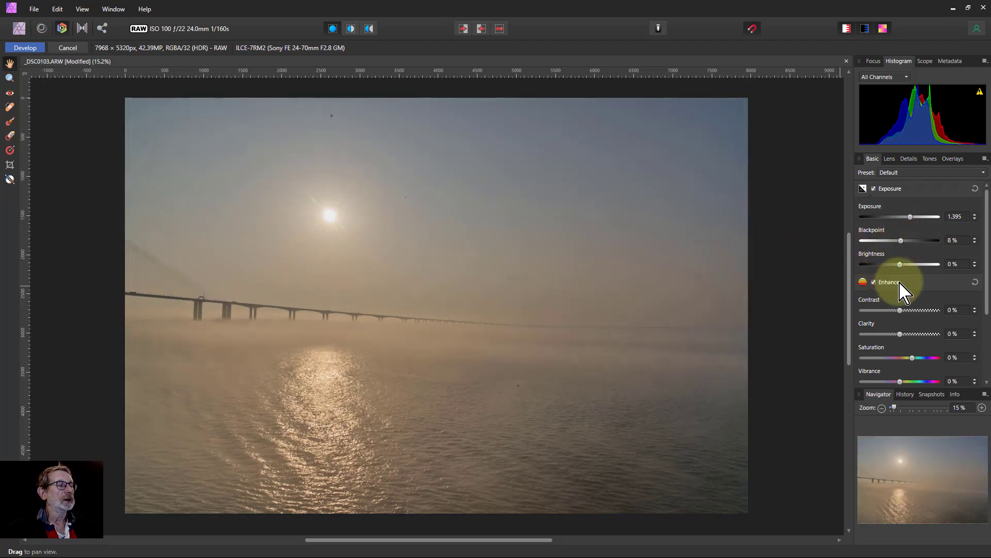
pyautogui.moveTo(904, 267); pyautogui.dragTo(914, 267)
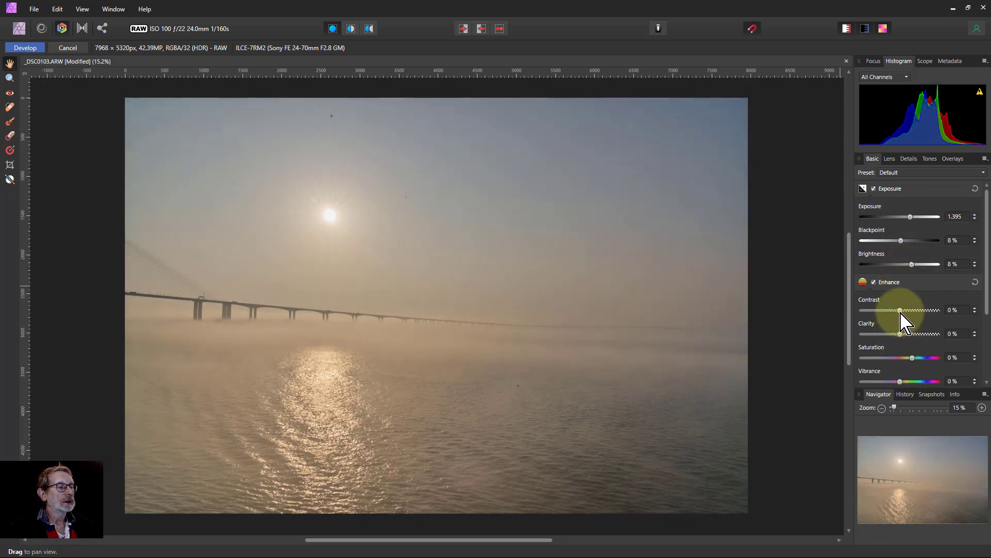
pyautogui.moveTo(900, 310); pyautogui.dragTo(916, 311)
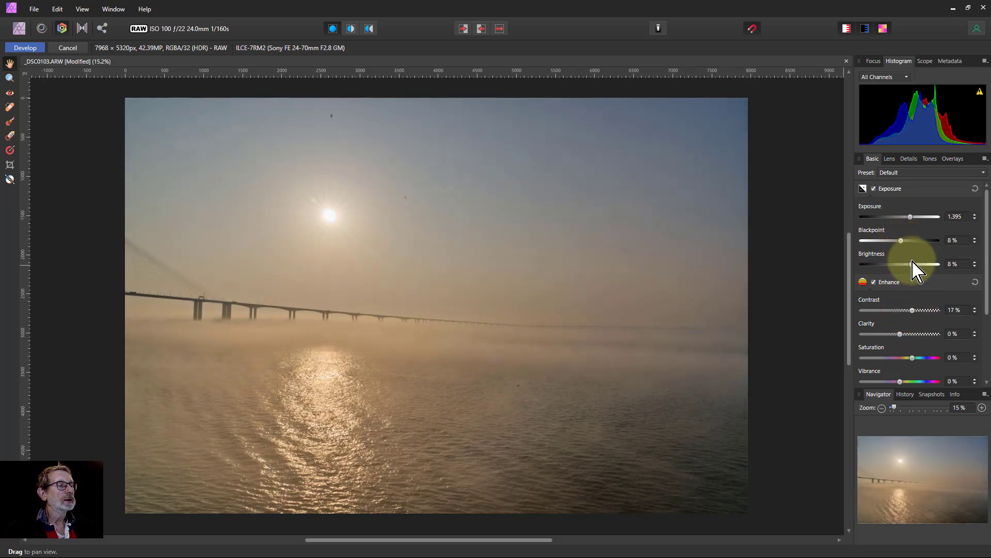
pyautogui.moveTo(913, 265); pyautogui.dragTo(915, 266)
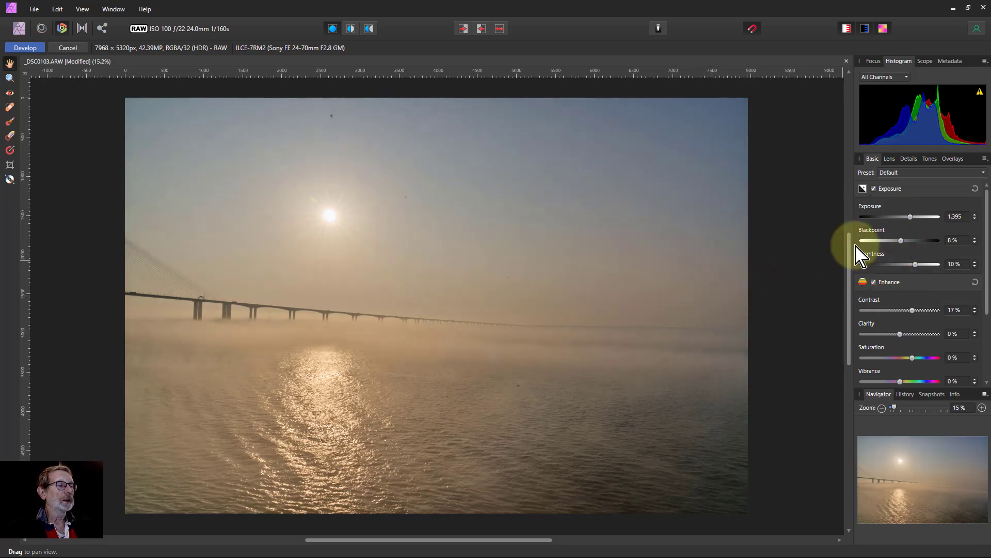
# Develop the raw file into an editable Background pixel layer.
pyautogui.click(26, 49)
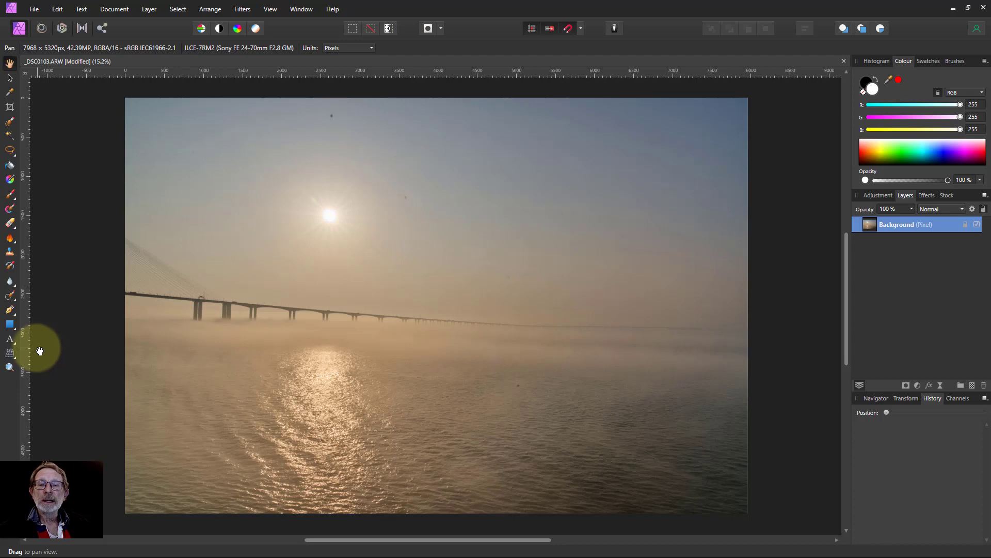
pyautogui.click(10, 354)
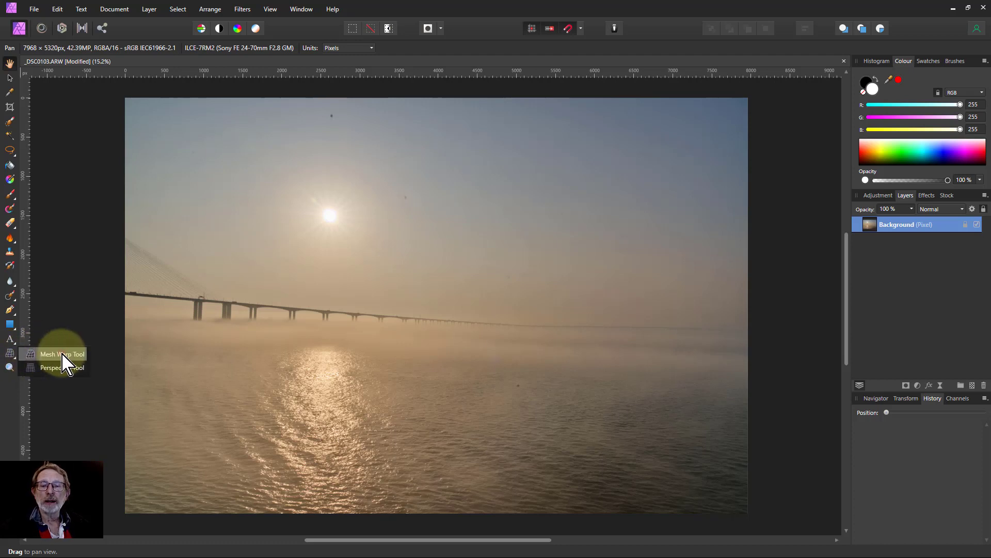
# Switch to the Mesh Warp Tool and turn on View > Show Grid.
pyautogui.click(62, 355)
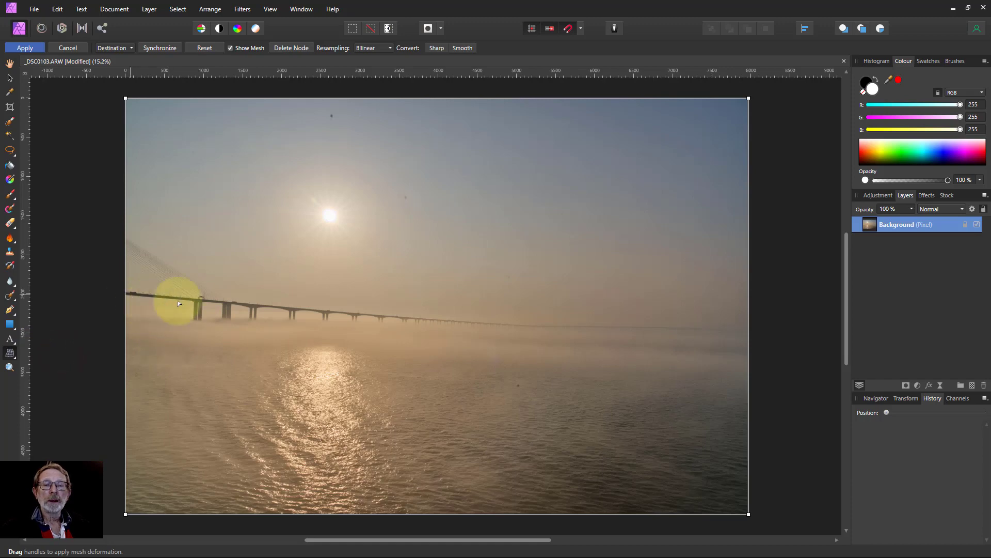
pyautogui.click(269, 10)
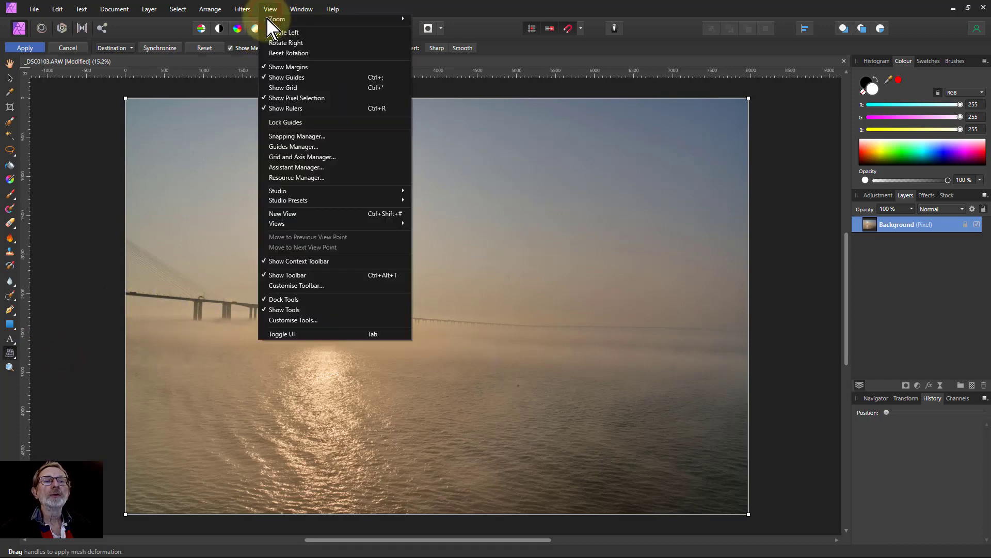
pyautogui.click(286, 87)
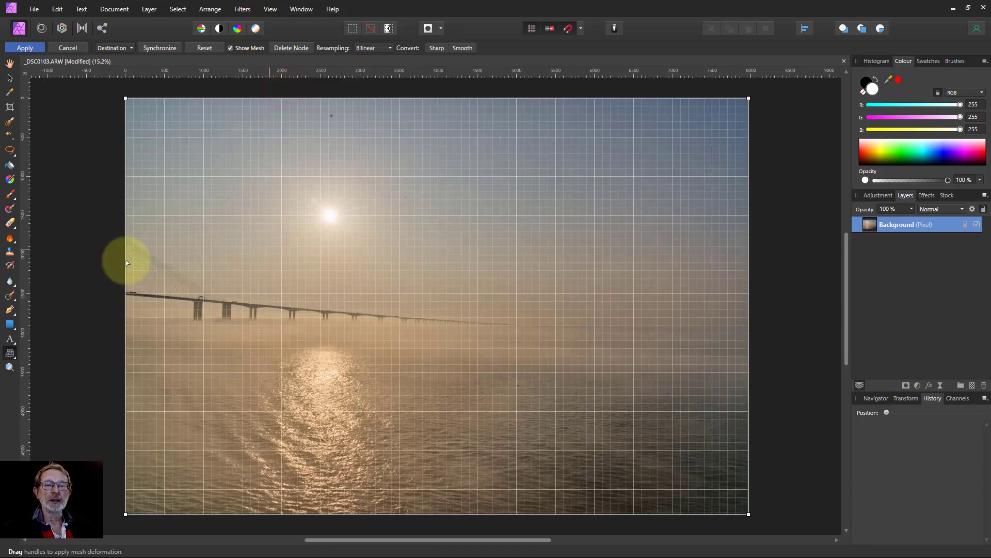
# Drag mesh nodes to level the bridge and bow the top edge, then apply the warp.
pyautogui.moveTo(129, 295); pyautogui.dragTo(126, 344)
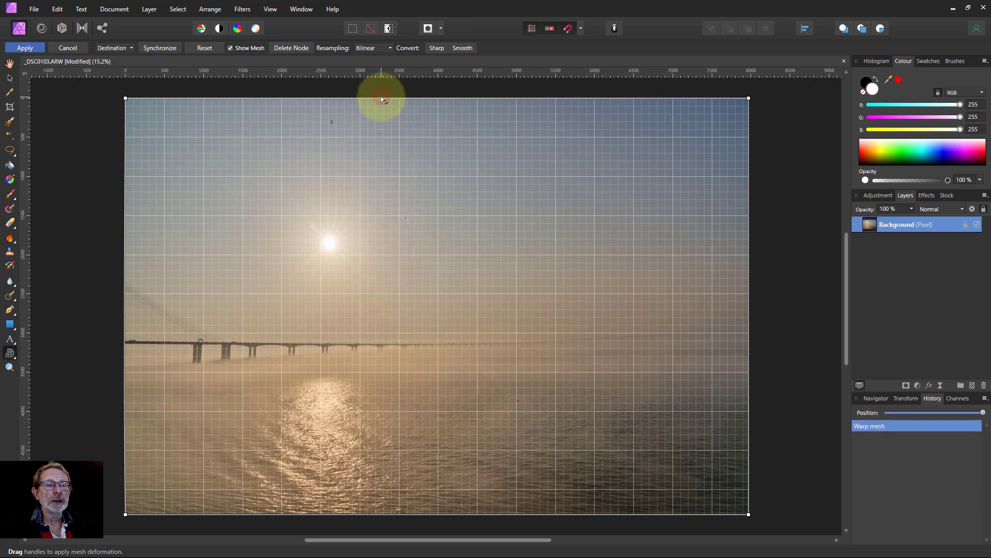
pyautogui.moveTo(382, 99); pyautogui.dragTo(382, 95)
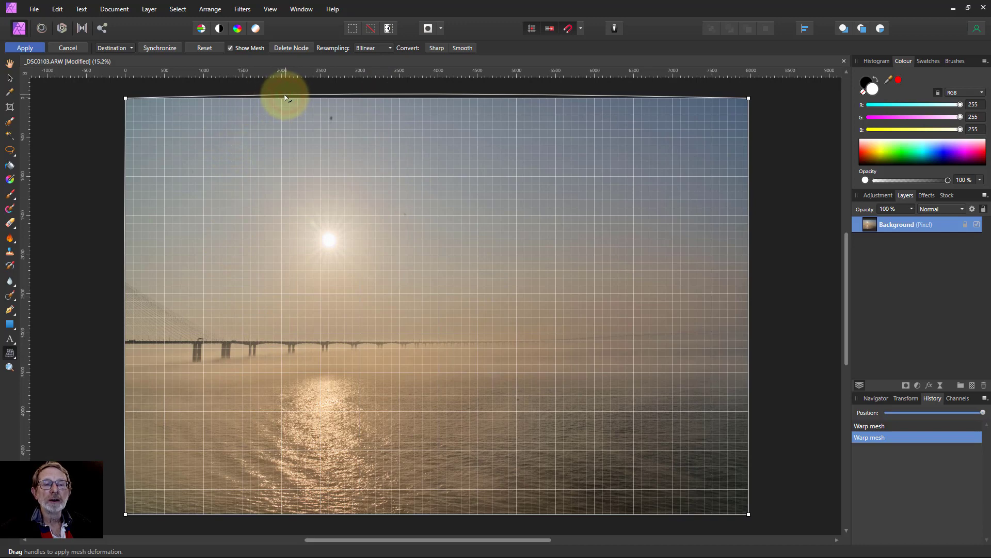
pyautogui.moveTo(285, 97); pyautogui.dragTo(268, 100)
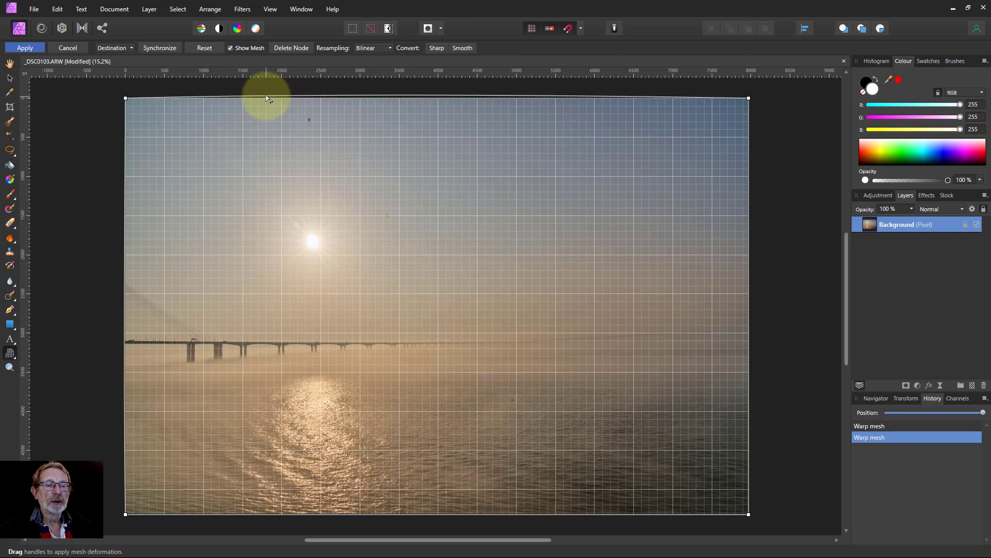
pyautogui.moveTo(267, 99); pyautogui.dragTo(266, 95)
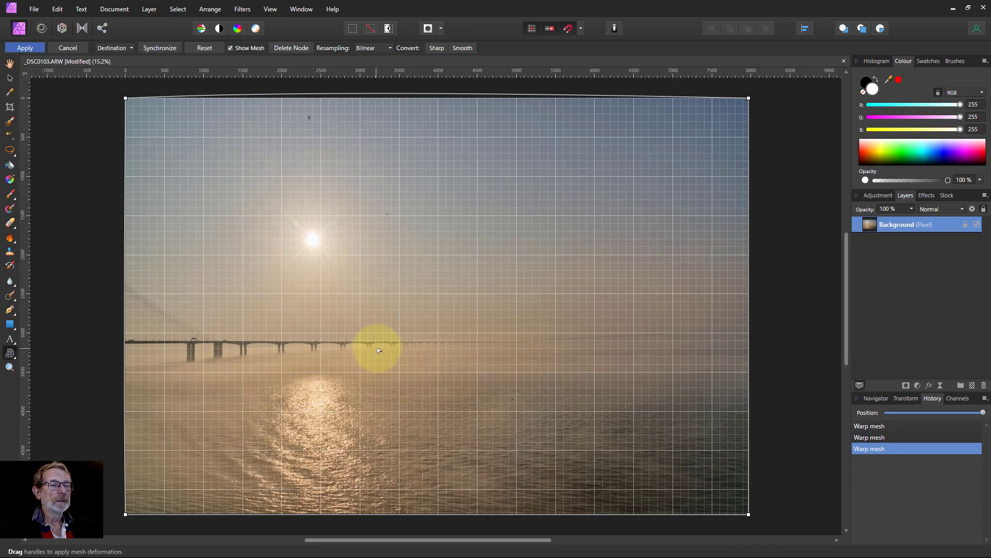
pyautogui.click(25, 48)
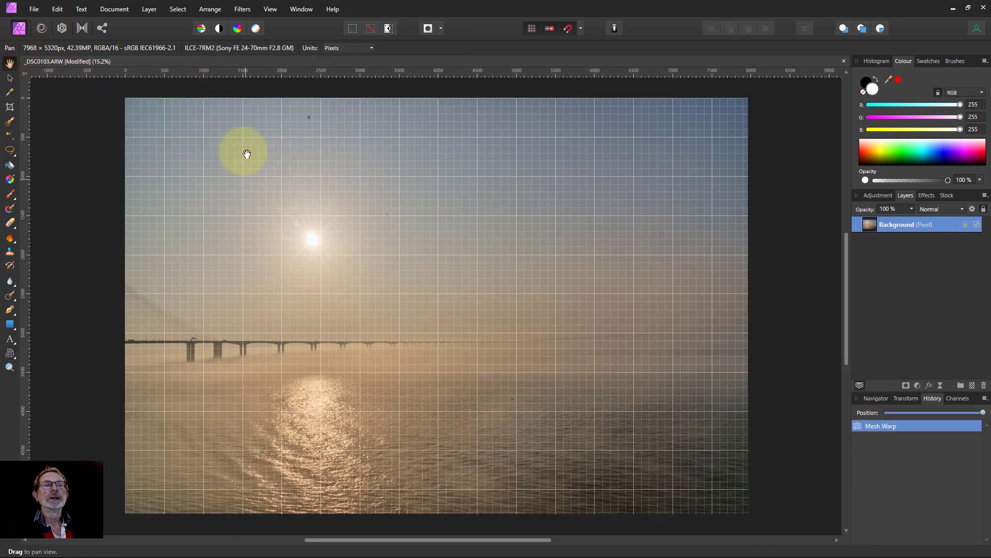
# Hide the grid and crop the top, bottom and right edges to 6060 × 3690 px.
pyautogui.click(270, 10)
pyautogui.click(284, 88)
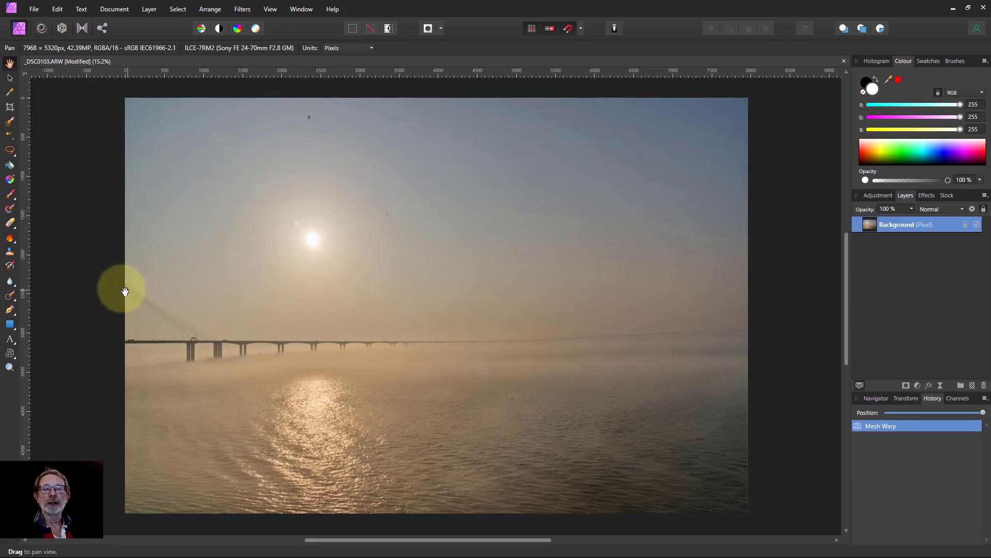
pyautogui.click(9, 107)
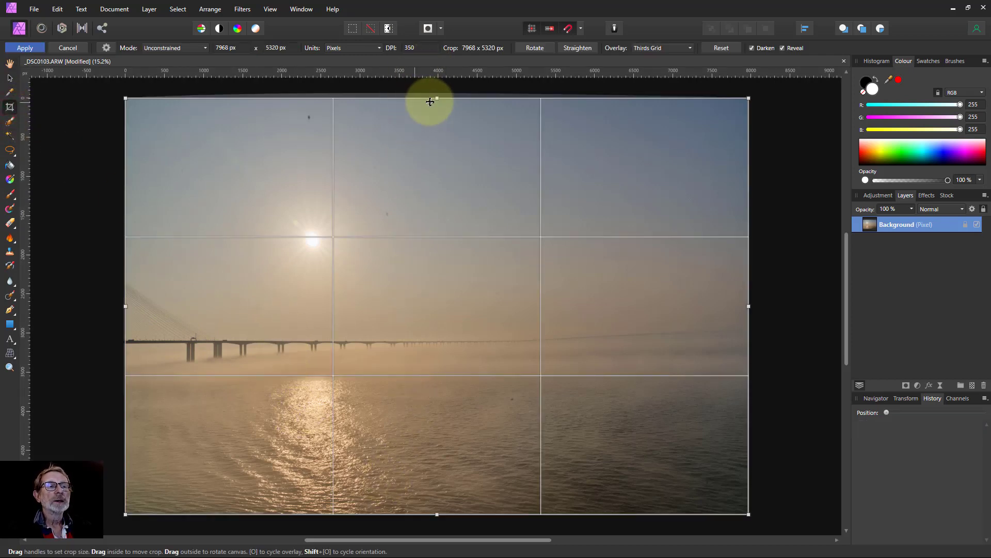
pyautogui.moveTo(438, 99); pyautogui.dragTo(438, 157)
pyautogui.moveTo(436, 514); pyautogui.dragTo(436, 445)
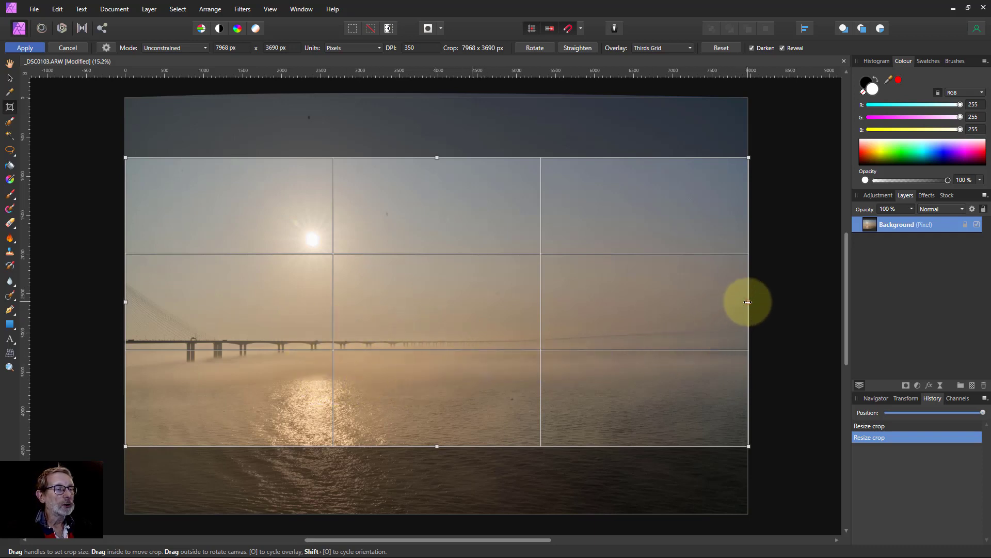
pyautogui.moveTo(749, 301); pyautogui.dragTo(599, 333)
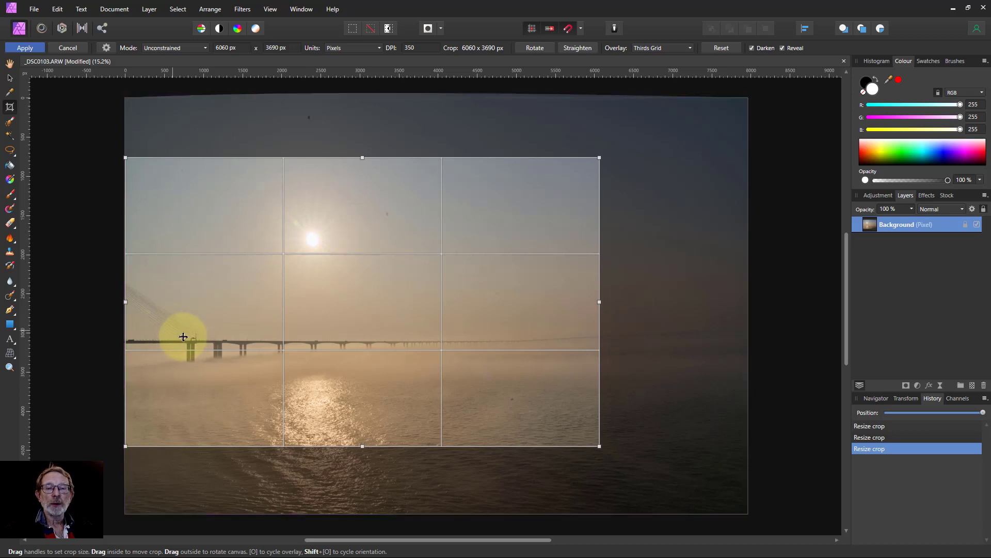
pyautogui.click(24, 48)
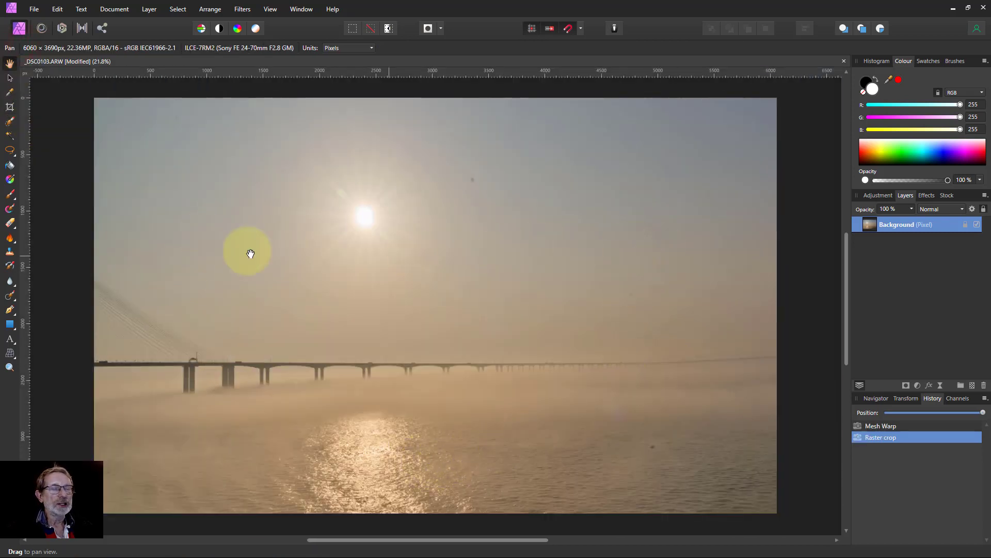
# Add a horizon node, pull the right-edge node slightly down, and apply the mesh warp.
pyautogui.click(10, 353)
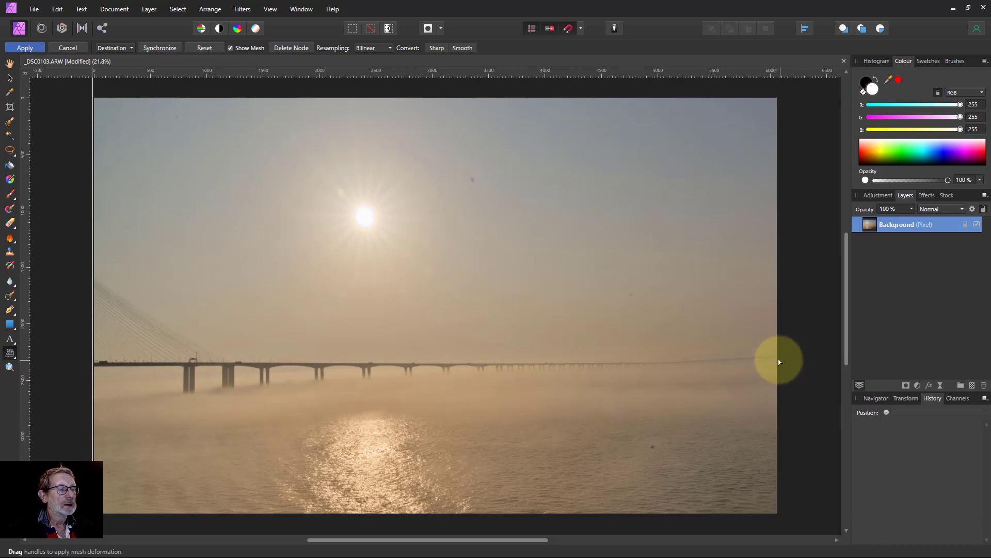
pyautogui.click(671, 364)
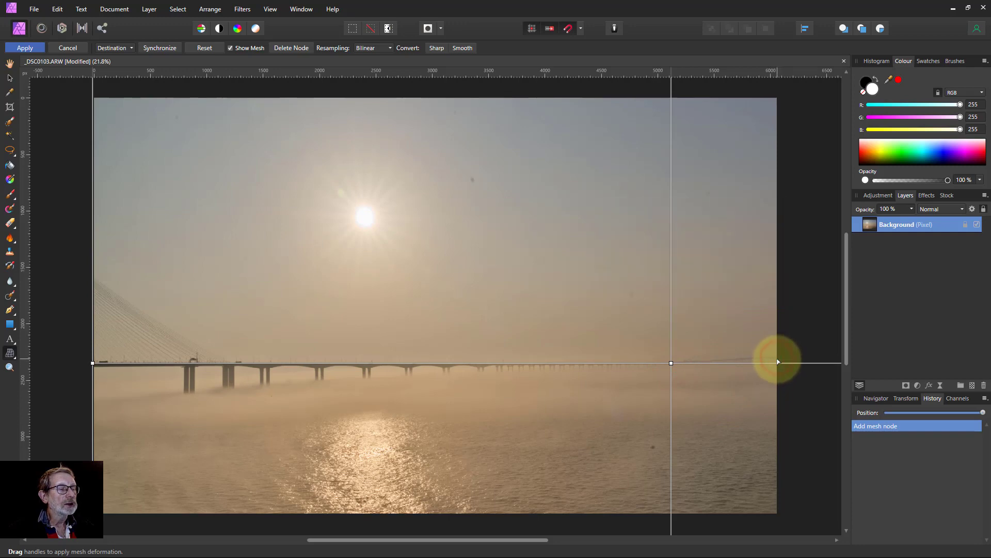
pyautogui.moveTo(778, 364); pyautogui.dragTo(778, 369)
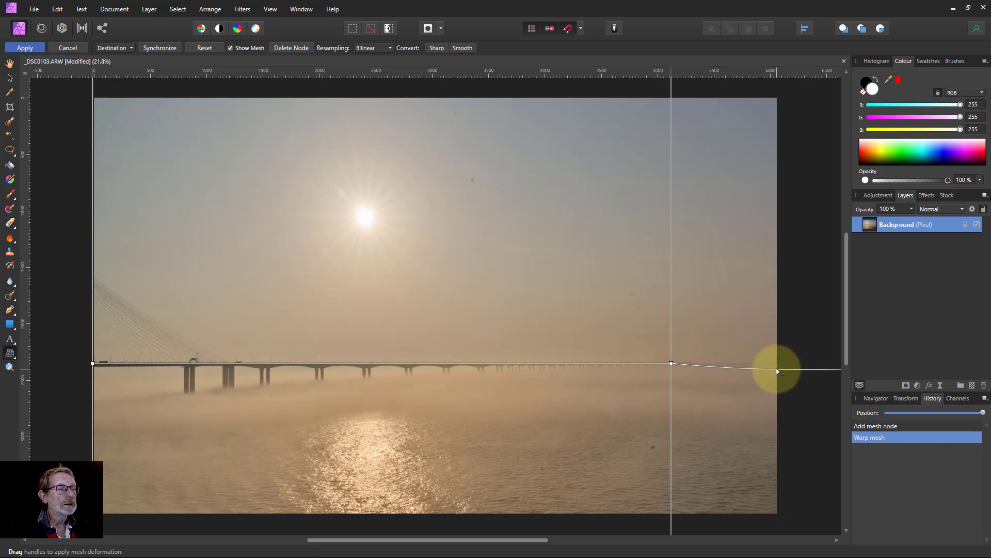
pyautogui.moveTo(778, 370); pyautogui.dragTo(776, 368)
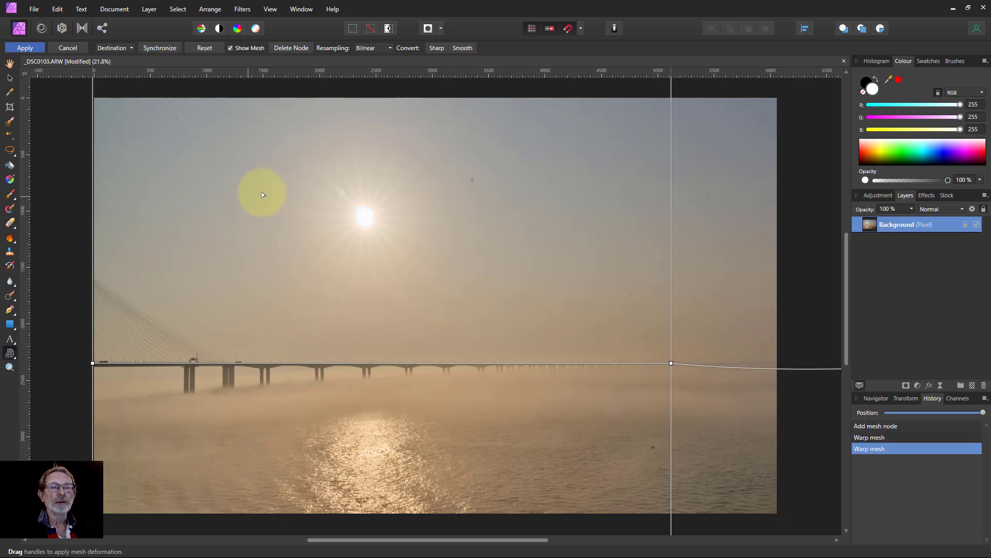
pyautogui.click(25, 48)
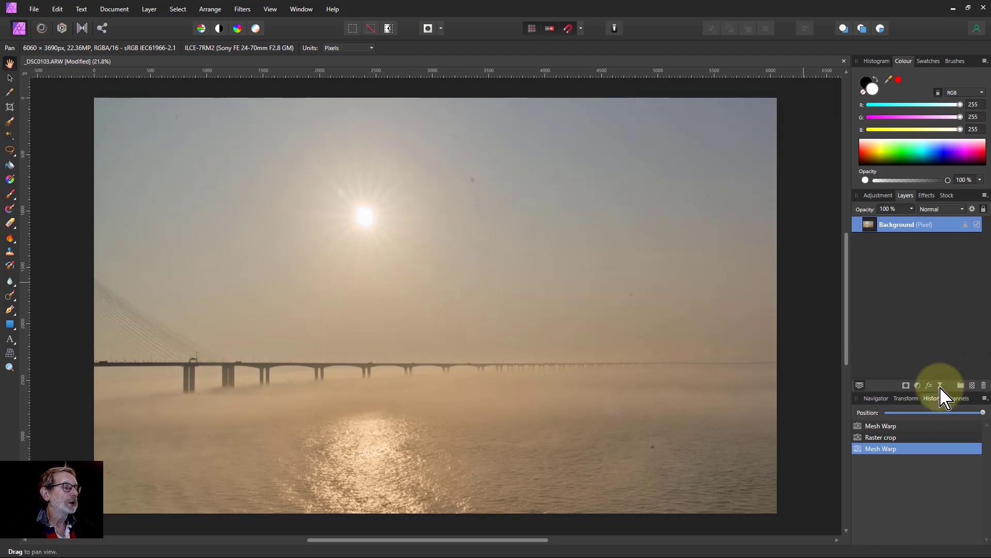
# Add an Unsharp Mask live filter at Radius 100 px, Factor 4, then select Background.
pyautogui.click(940, 386)
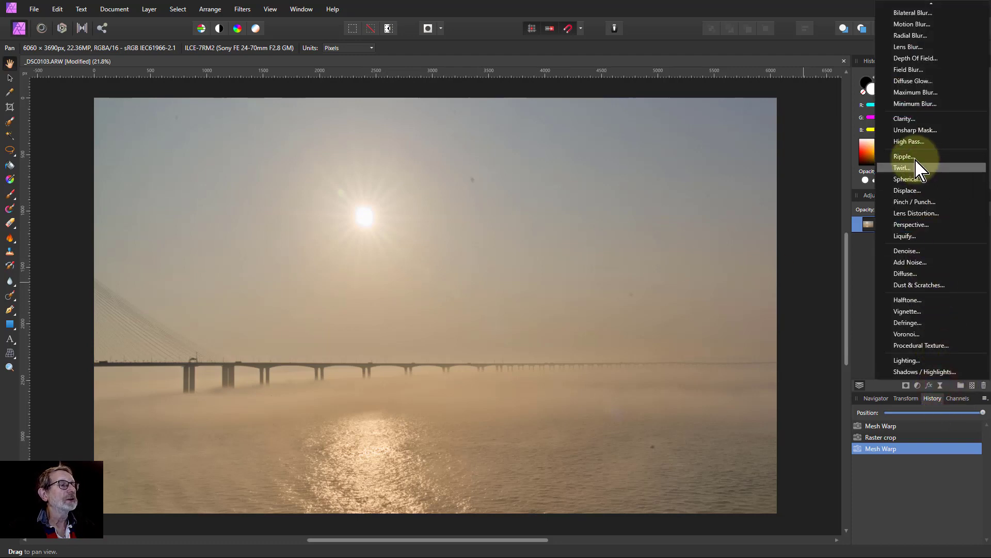
pyautogui.click(908, 132)
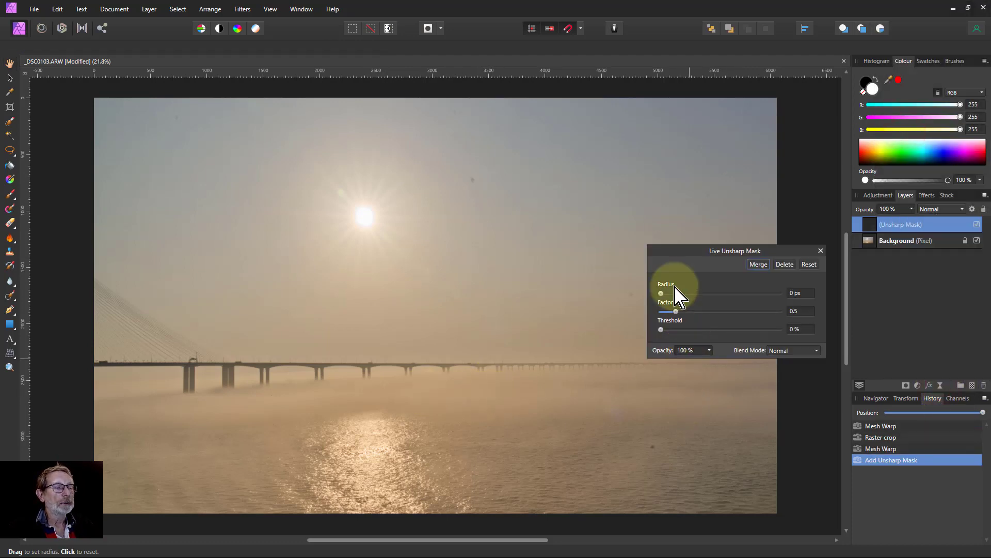
pyautogui.moveTo(661, 293); pyautogui.dragTo(780, 294)
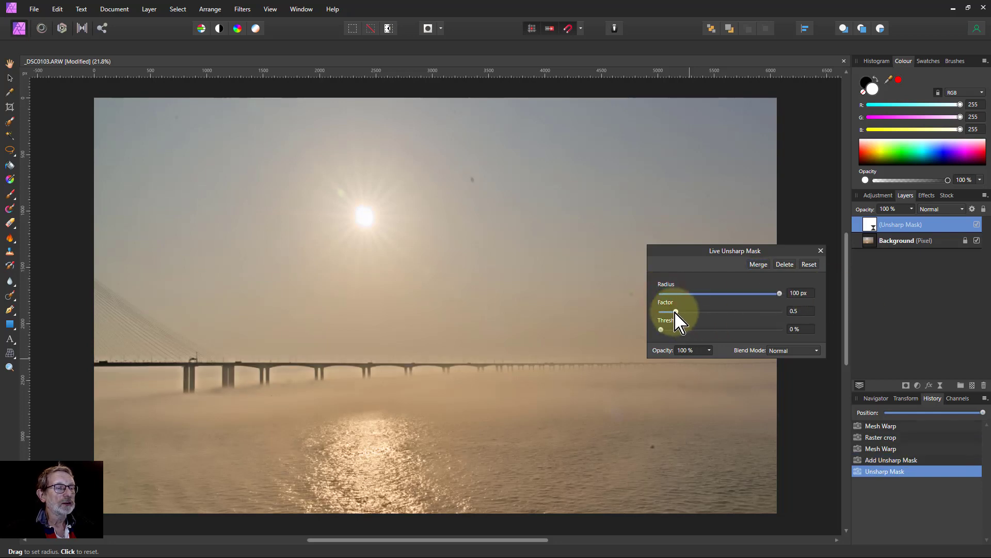
pyautogui.moveTo(676, 311); pyautogui.dragTo(854, 310)
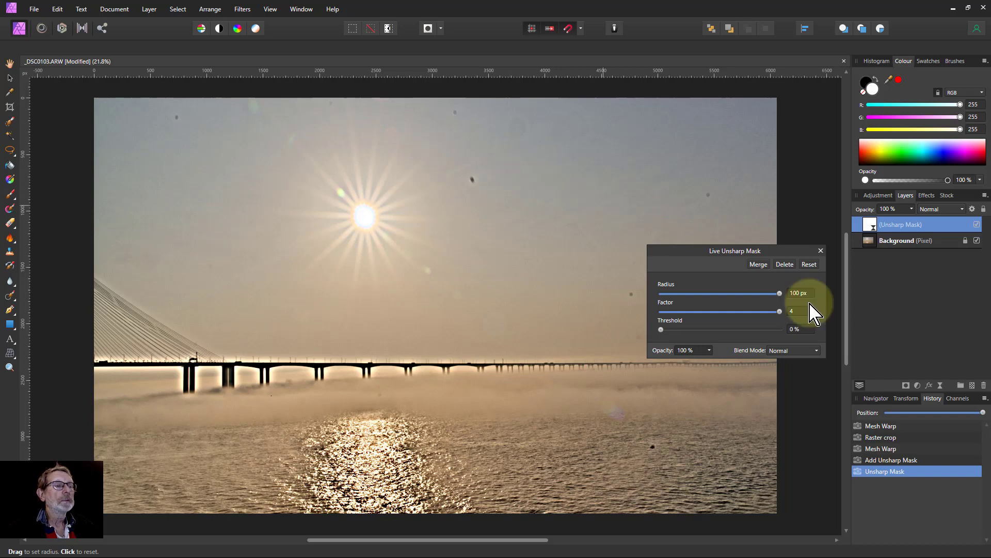
pyautogui.click(893, 242)
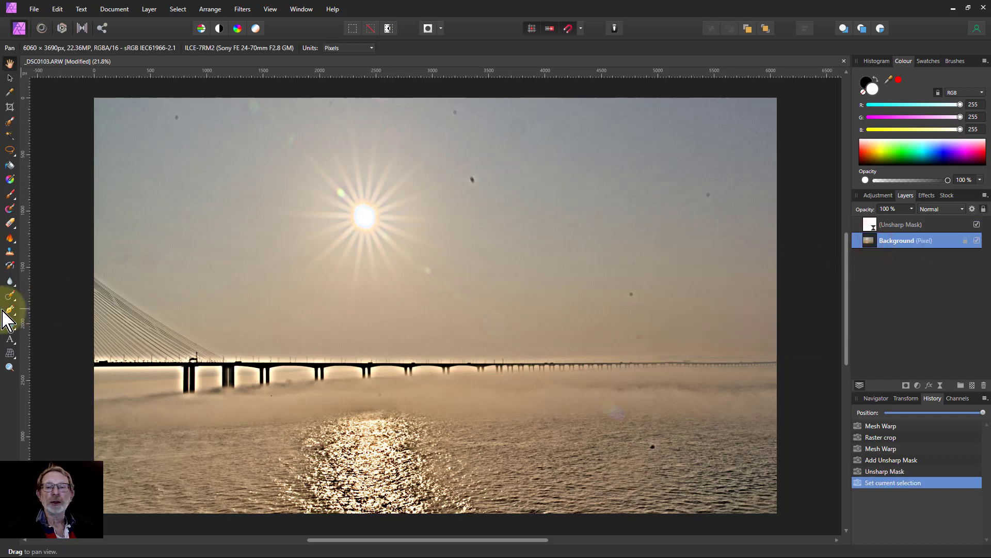
# With the Inpainting Brush, paint out dust spots across the central and right sky and water.
pyautogui.click(10, 295)
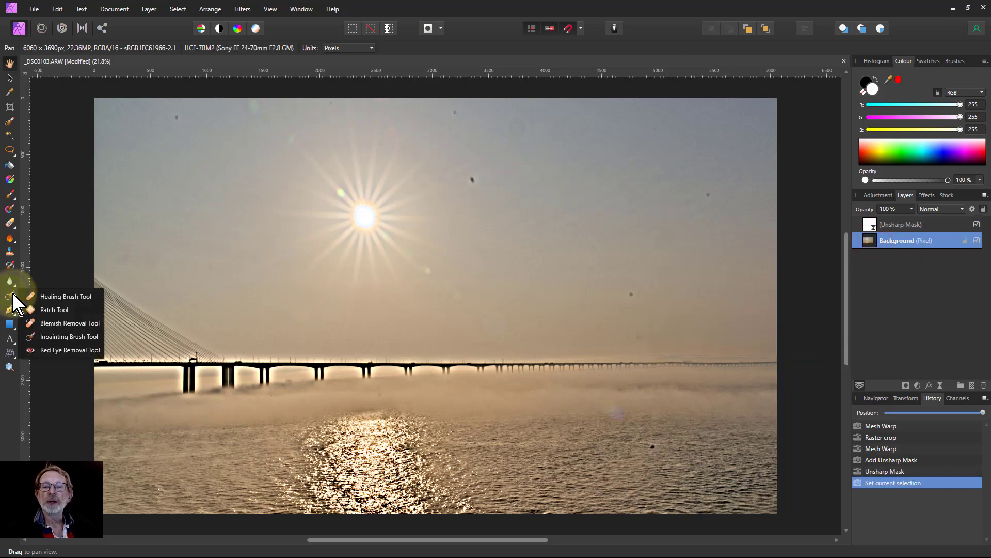
pyautogui.click(65, 336)
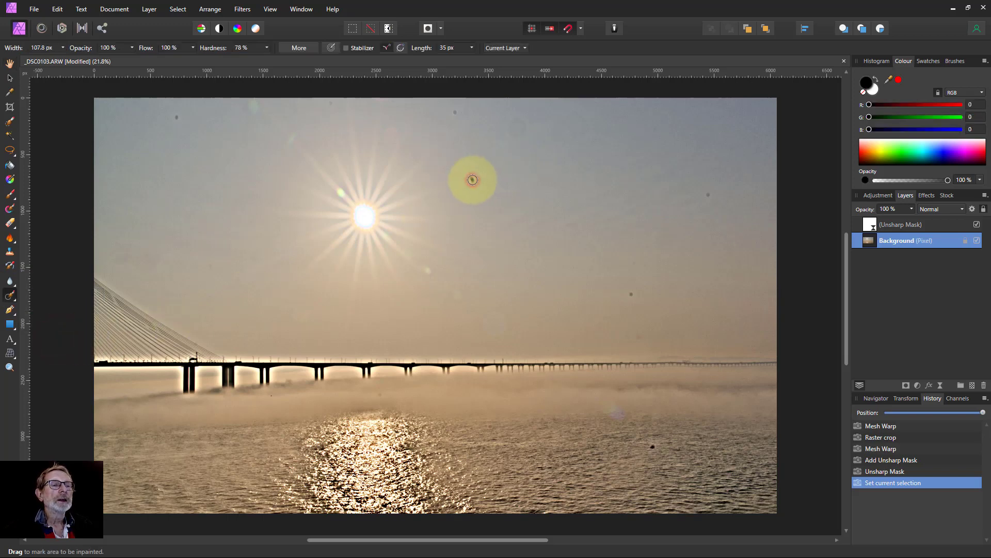
pyautogui.moveTo(472, 179); pyautogui.dragTo(470, 178)
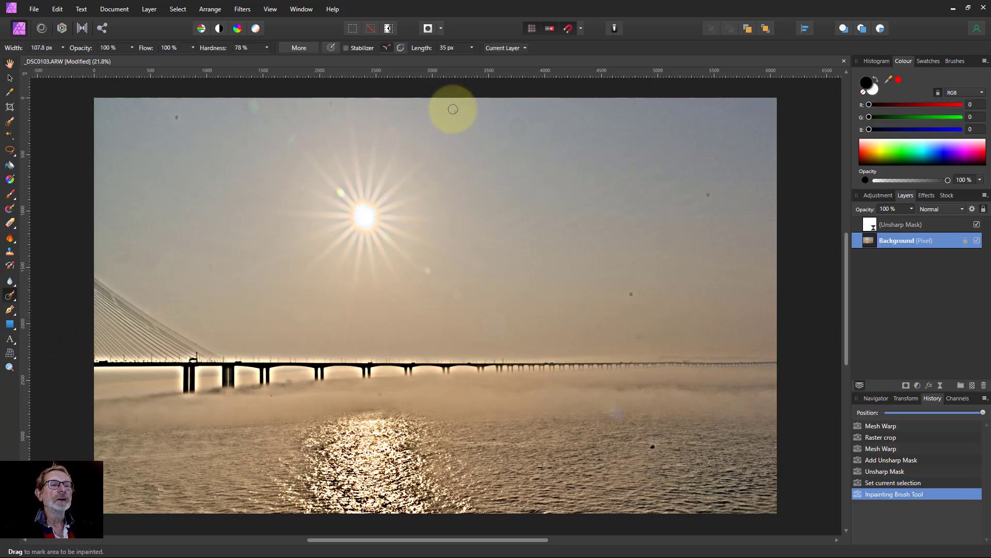
pyautogui.moveTo(453, 109); pyautogui.dragTo(453, 109)
pyautogui.click(428, 111)
pyautogui.moveTo(433, 237); pyautogui.dragTo(444, 216)
pyautogui.moveTo(644, 289); pyautogui.dragTo(631, 294)
pyautogui.moveTo(644, 416); pyautogui.dragTo(651, 448)
pyautogui.click(706, 193)
# Inpaint remaining spots in the top-left and upper sky, undoing the retouch near the sun.
pyautogui.moveTo(649, 292); pyautogui.dragTo(620, 298)
pyautogui.moveTo(182, 132); pyautogui.dragTo(176, 118)
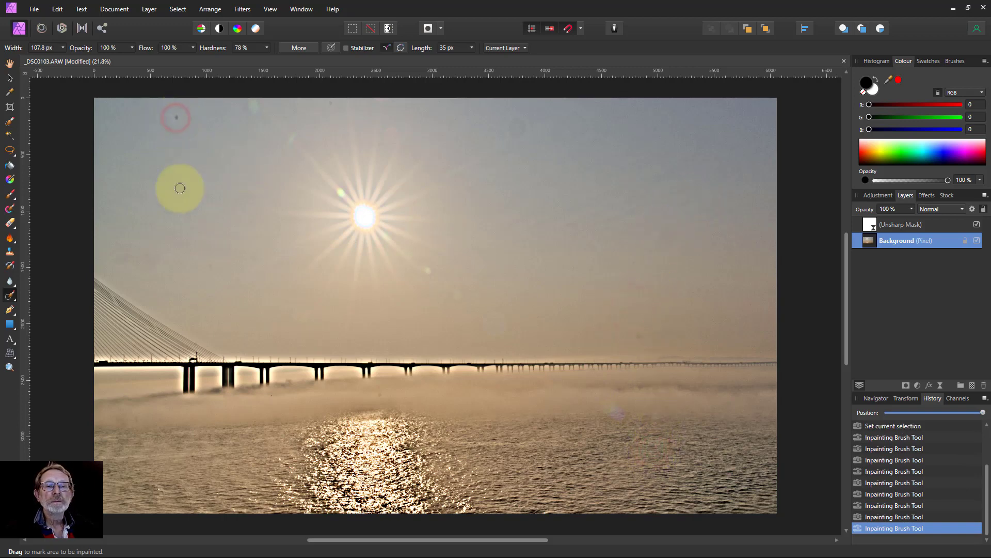
pyautogui.click(253, 101)
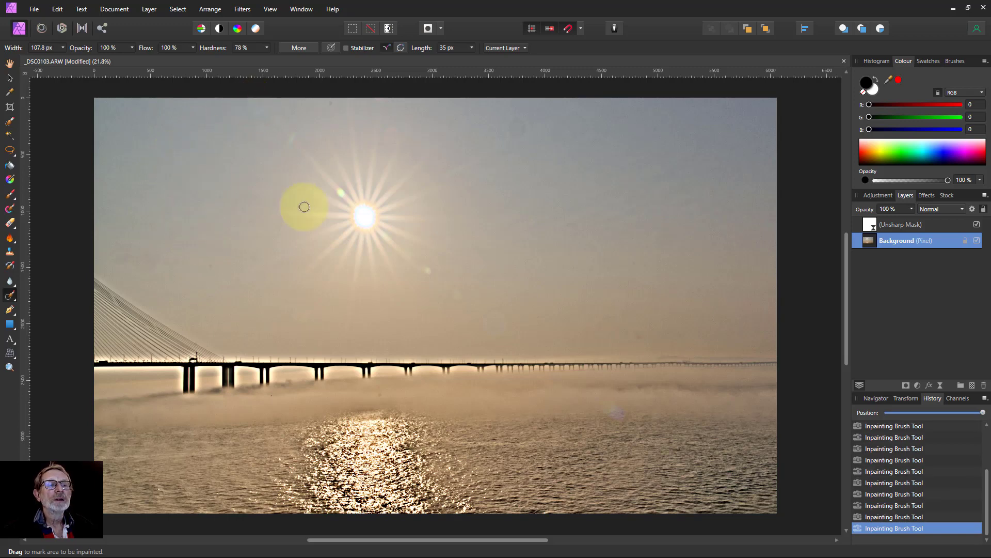
pyautogui.click(340, 193)
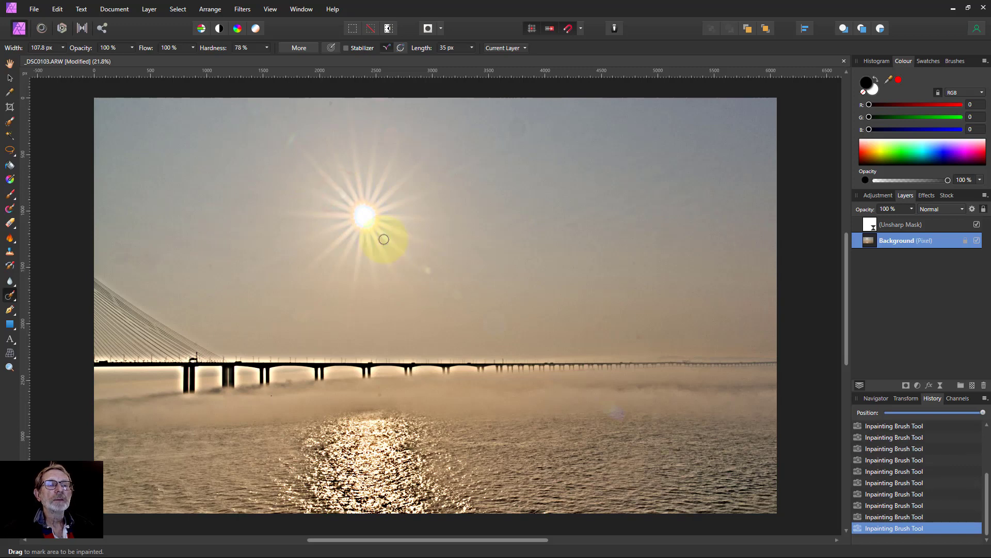
pyautogui.moveTo(337, 188); pyautogui.dragTo(343, 197)
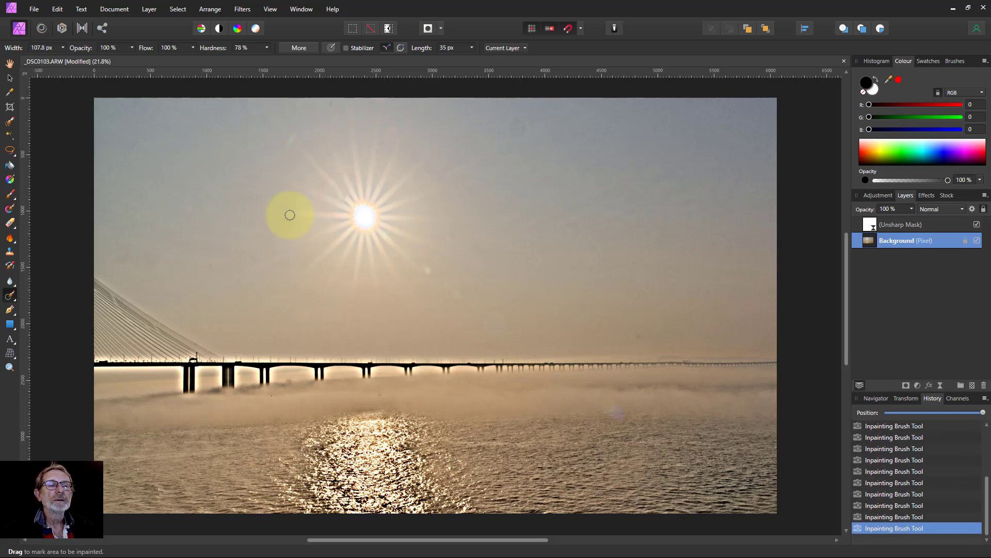
pyautogui.hotkey('ctrl', 'z')
pyautogui.hotkey('ctrl', 'z')
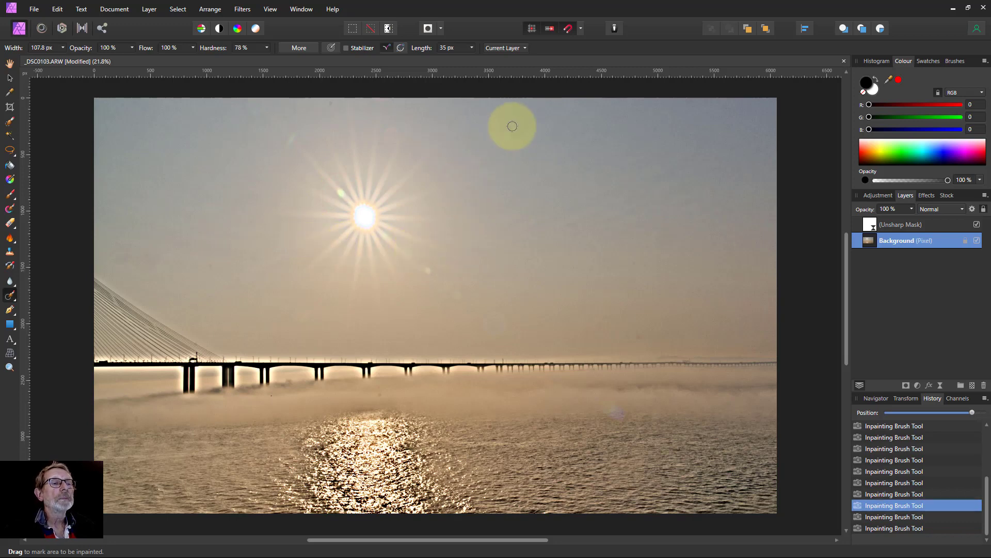
pyautogui.moveTo(516, 123); pyautogui.dragTo(519, 127)
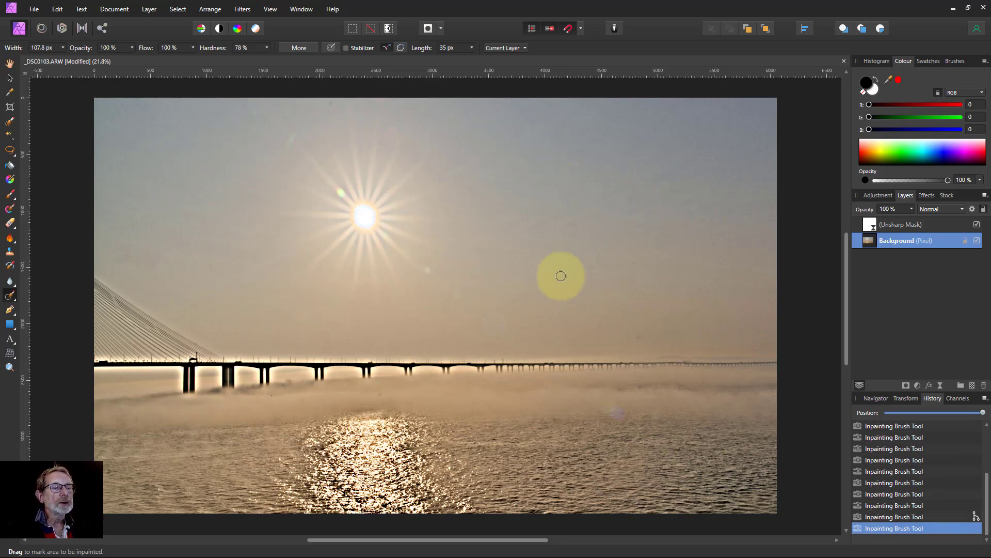
pyautogui.click(542, 281)
pyautogui.click(446, 322)
pyautogui.click(208, 265)
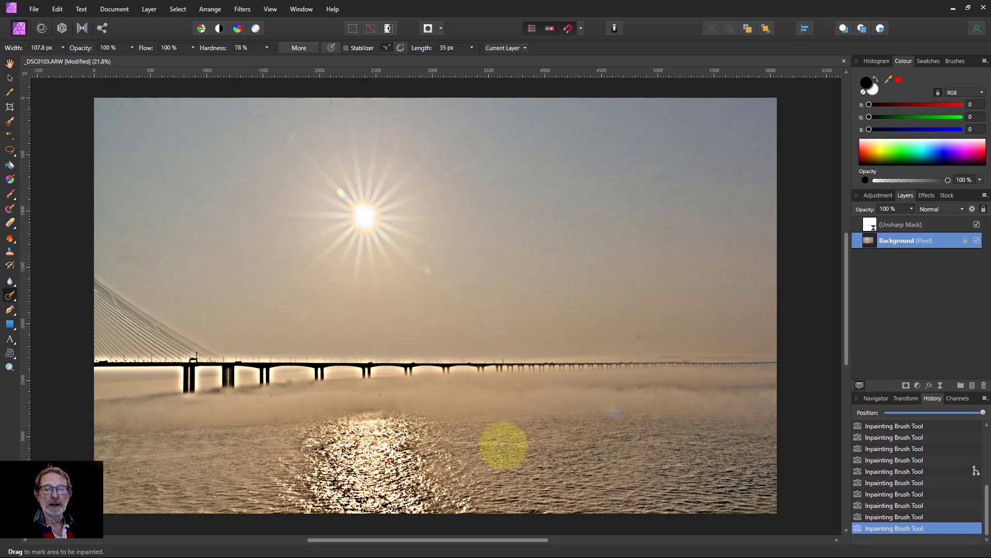
# Delete the Unsharp Mask layer and inpaint a leftover spot beside the sun, undoing the extra stroke.
pyautogui.click(880, 227)
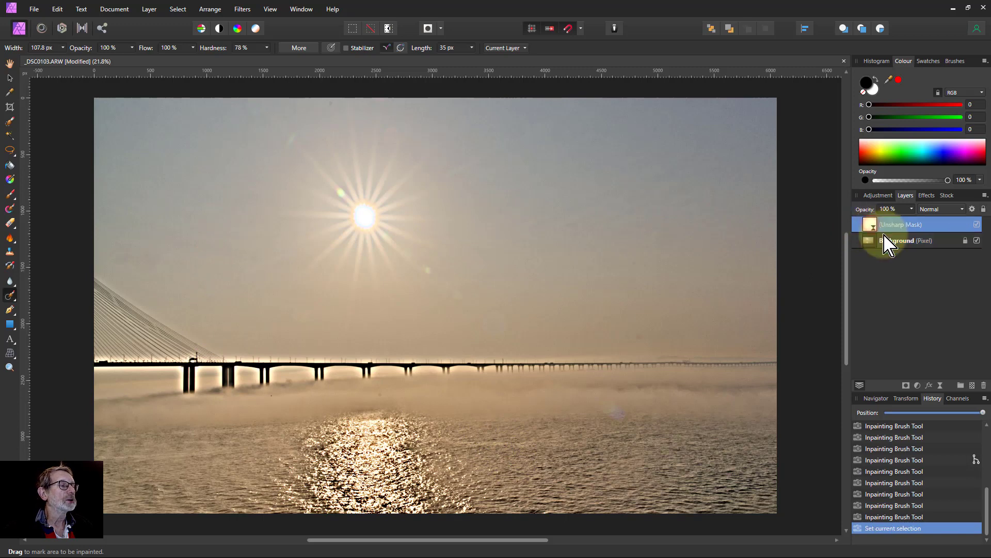
pyautogui.press('Delete')
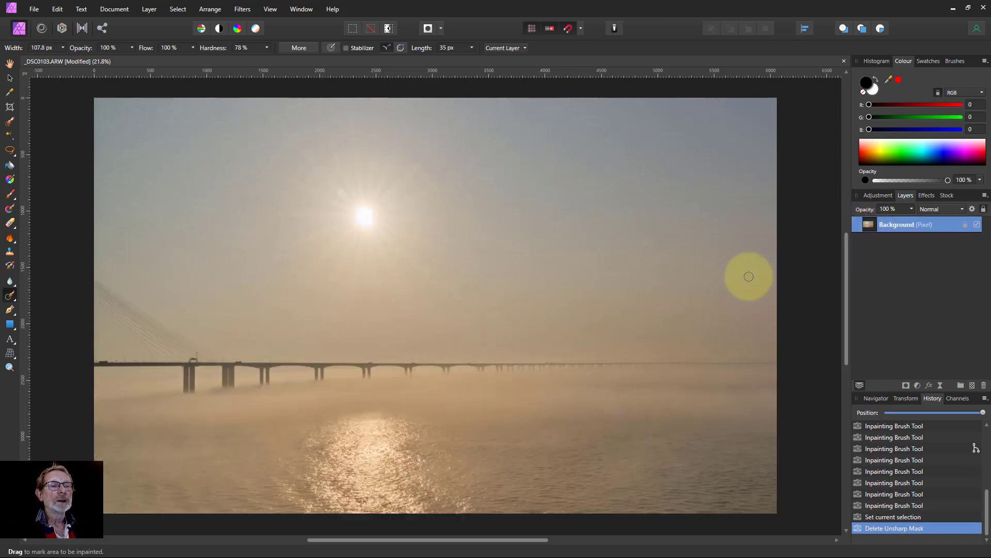
pyautogui.click(436, 217)
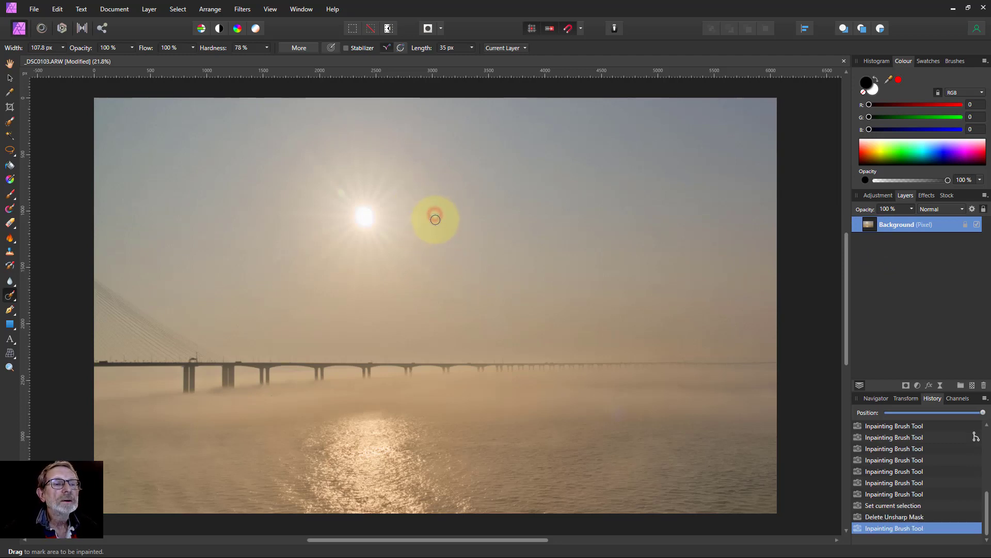
pyautogui.click(435, 219)
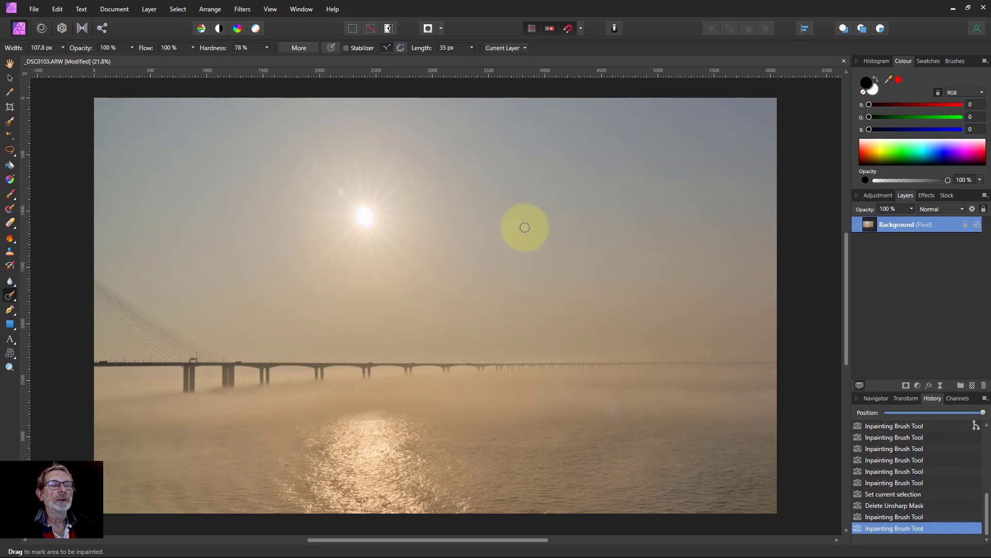
pyautogui.hotkey('ctrl', 'z')
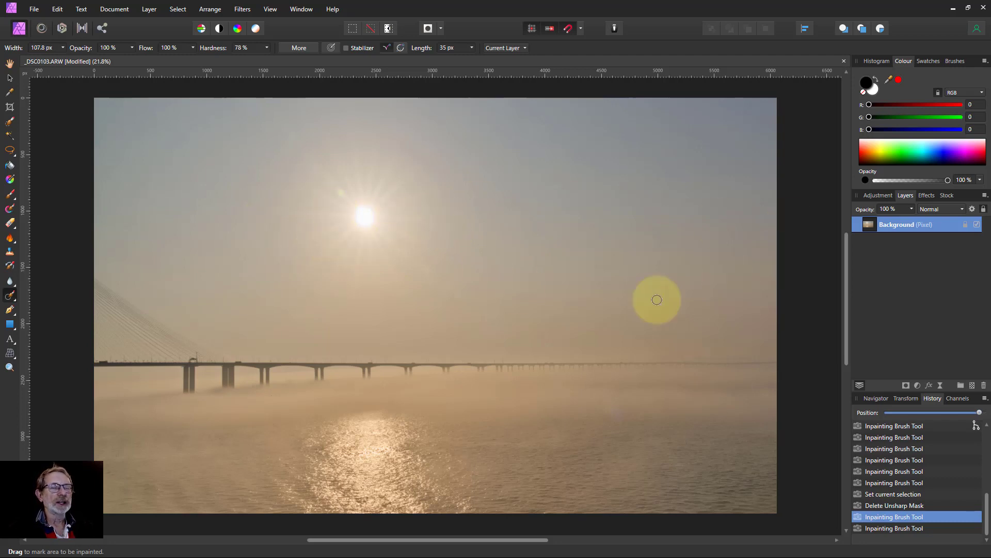
# Add a Selective Colour adjustment with the Whites range's Yellow raised to 47%.
pyautogui.click(918, 387)
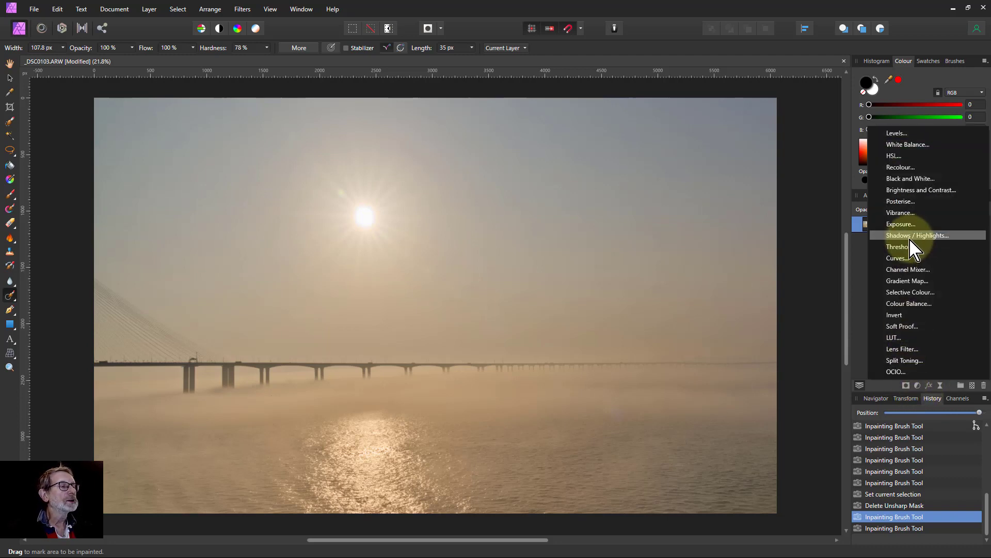
pyautogui.click(907, 292)
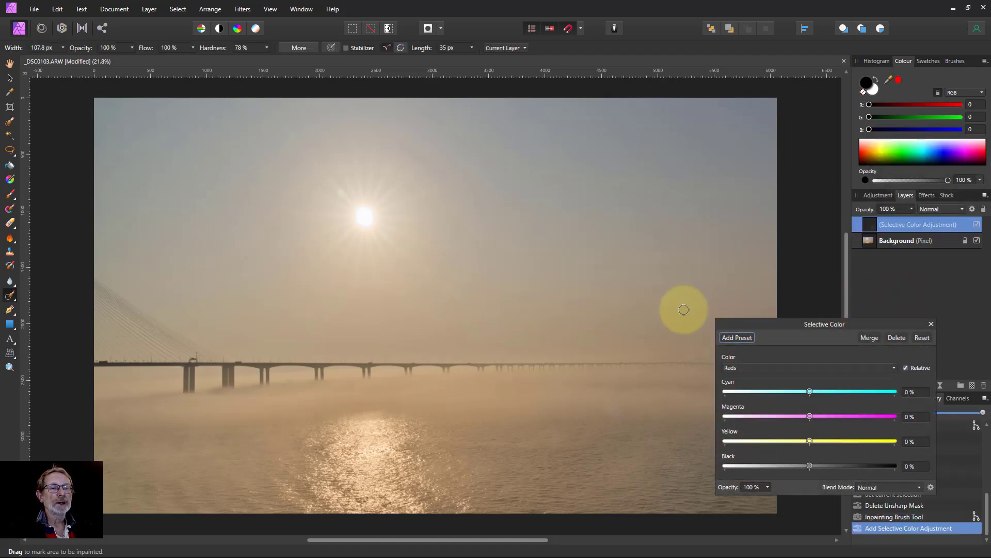
pyautogui.moveTo(755, 329); pyautogui.dragTo(736, 317)
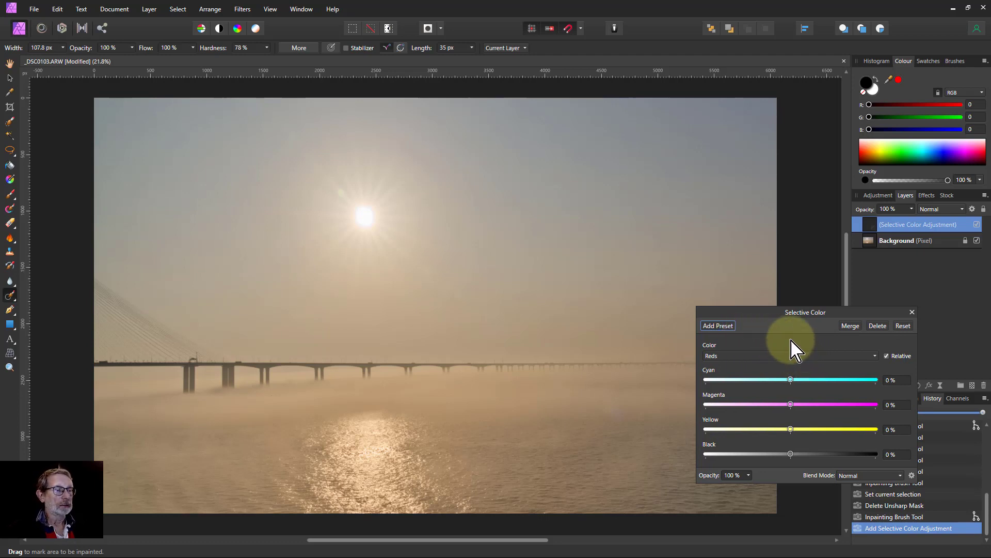
pyautogui.click(766, 355)
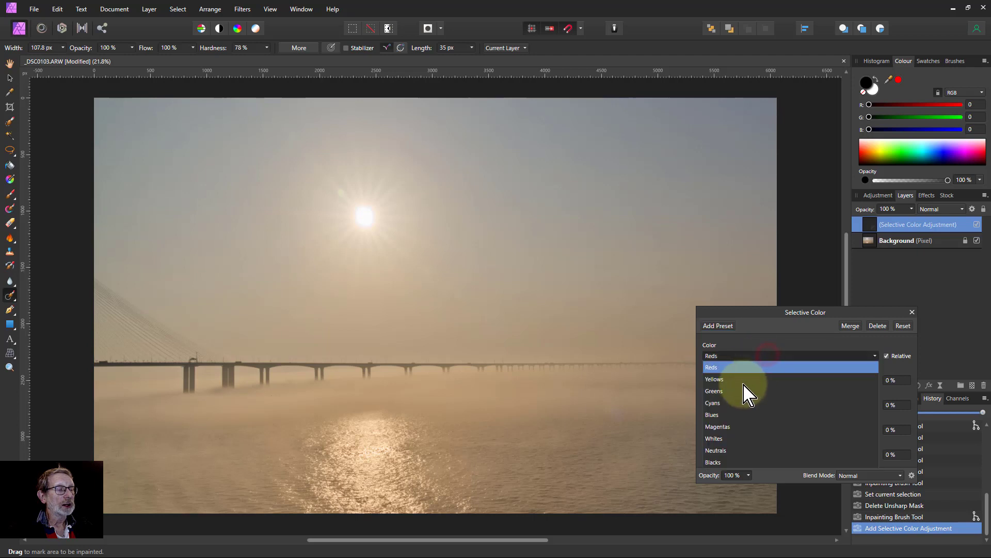
pyautogui.click(744, 439)
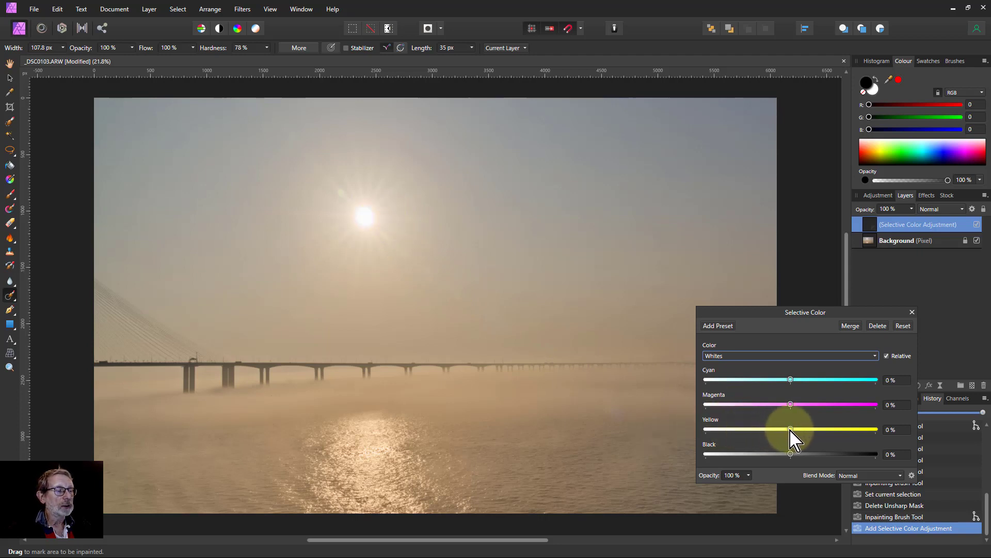
pyautogui.moveTo(791, 429); pyautogui.dragTo(830, 430)
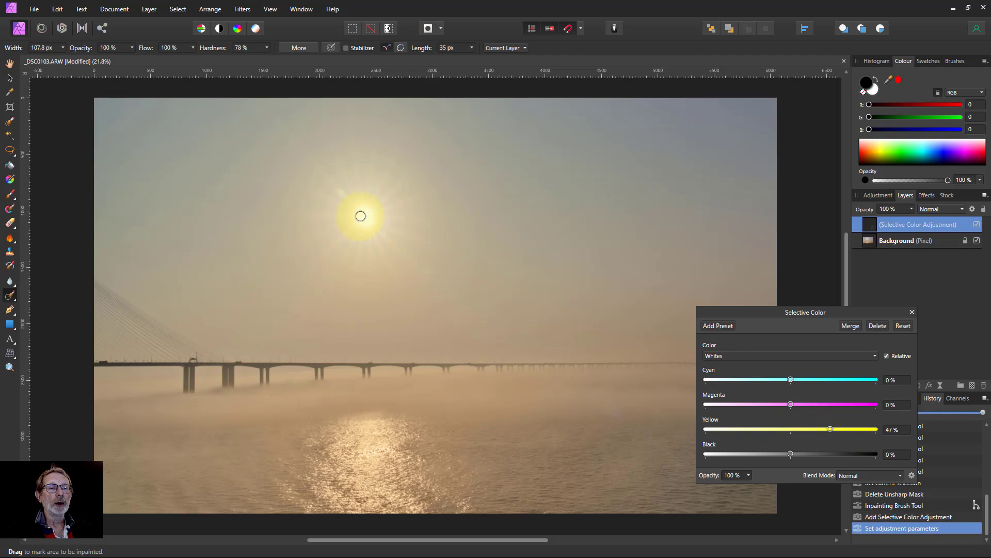
# Set the Selective Color whites to absolute with Cyan -37% and Yellow 41%, then close the settings.
pyautogui.click(887, 356)
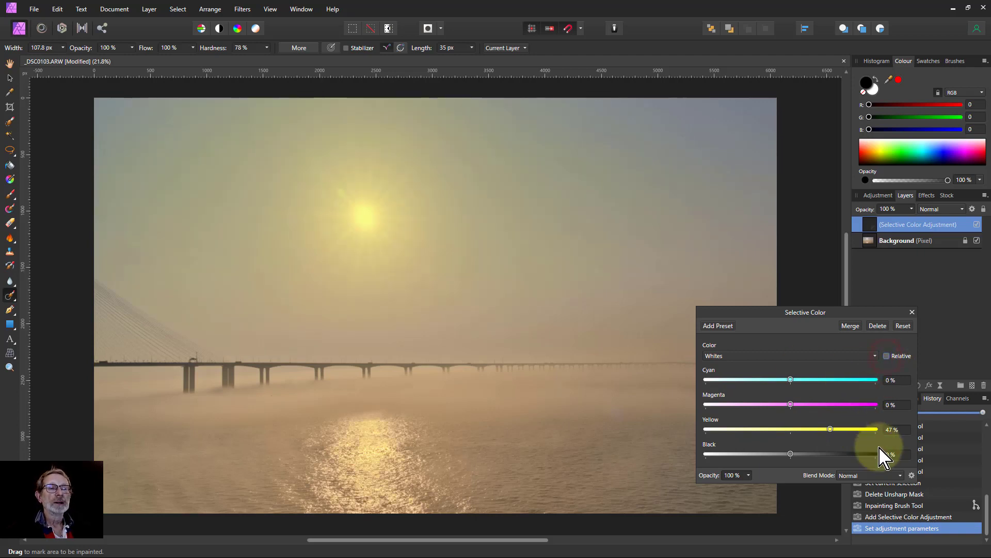
pyautogui.moveTo(830, 429); pyautogui.dragTo(825, 430)
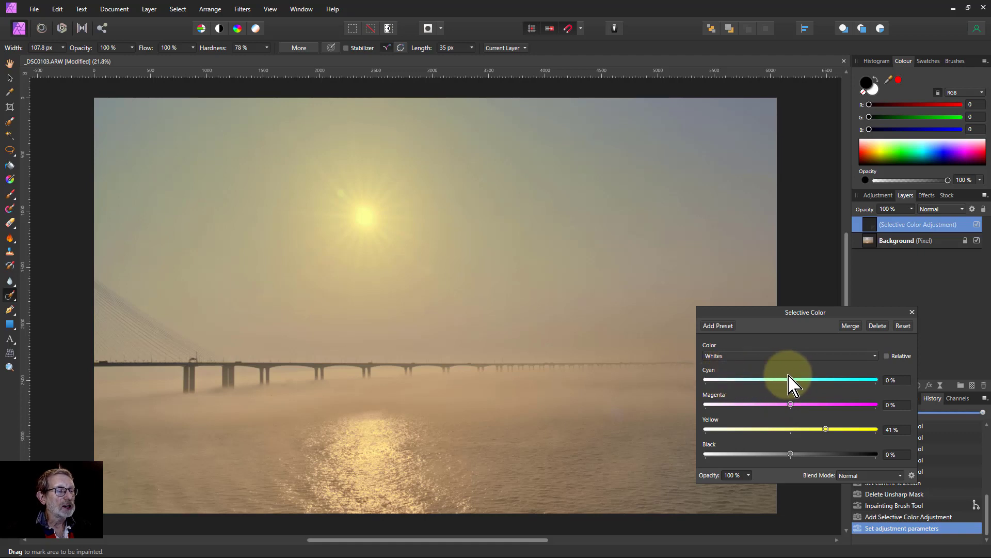
pyautogui.moveTo(790, 379); pyautogui.dragTo(758, 380)
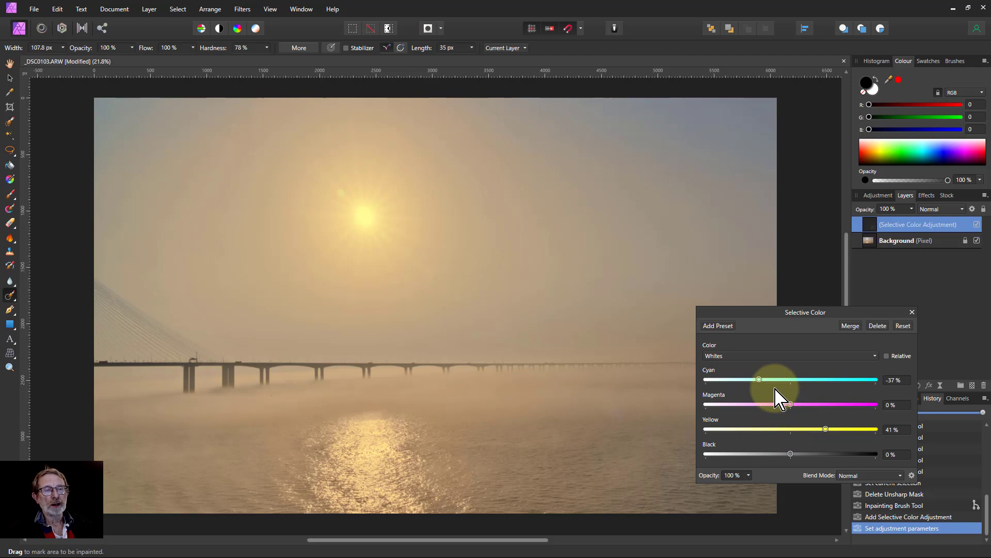
pyautogui.click(912, 313)
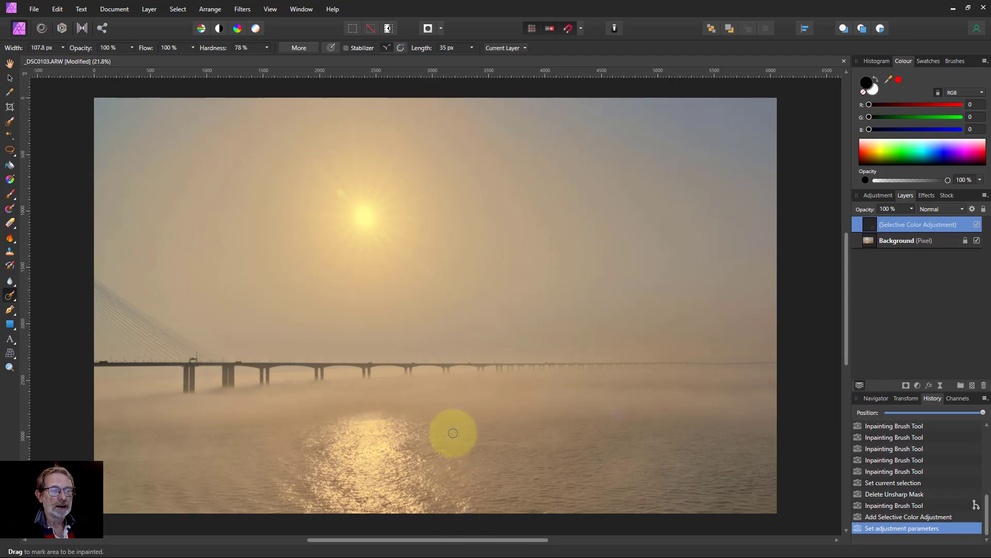
# Draw a white rectangle from the bottom up to the horizon and another from the top down to it.
pyautogui.click(10, 325)
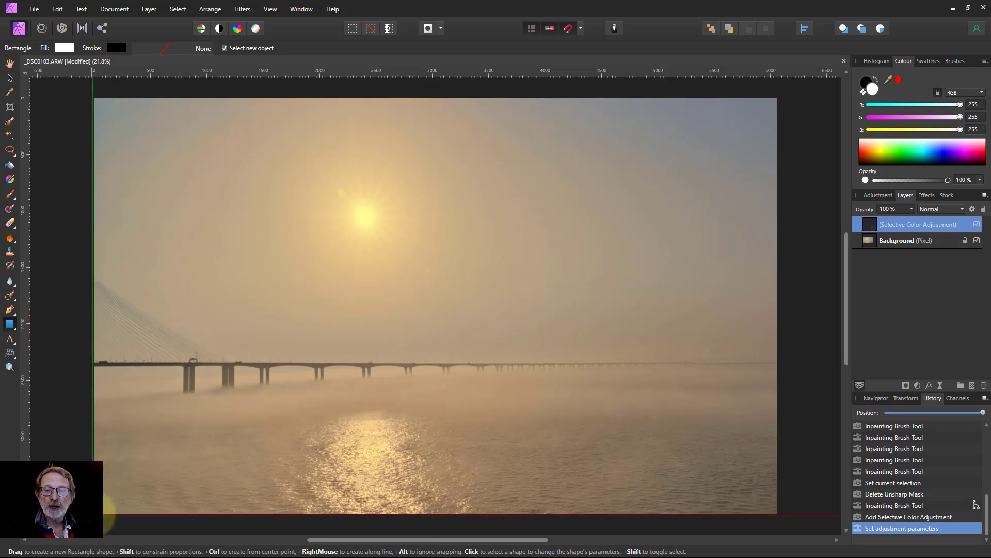
pyautogui.moveTo(111, 523); pyautogui.dragTo(776, 383)
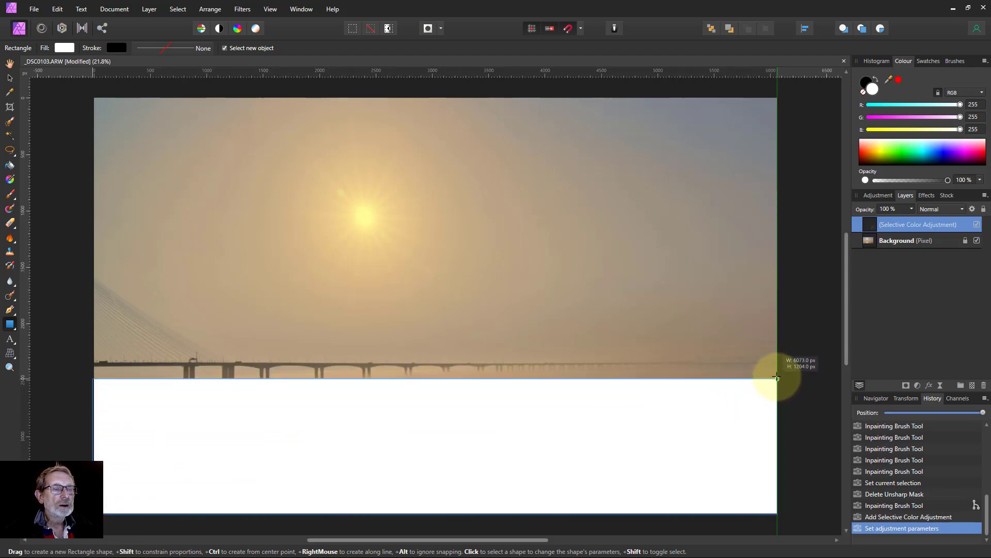
pyautogui.moveTo(777, 377); pyautogui.dragTo(777, 364)
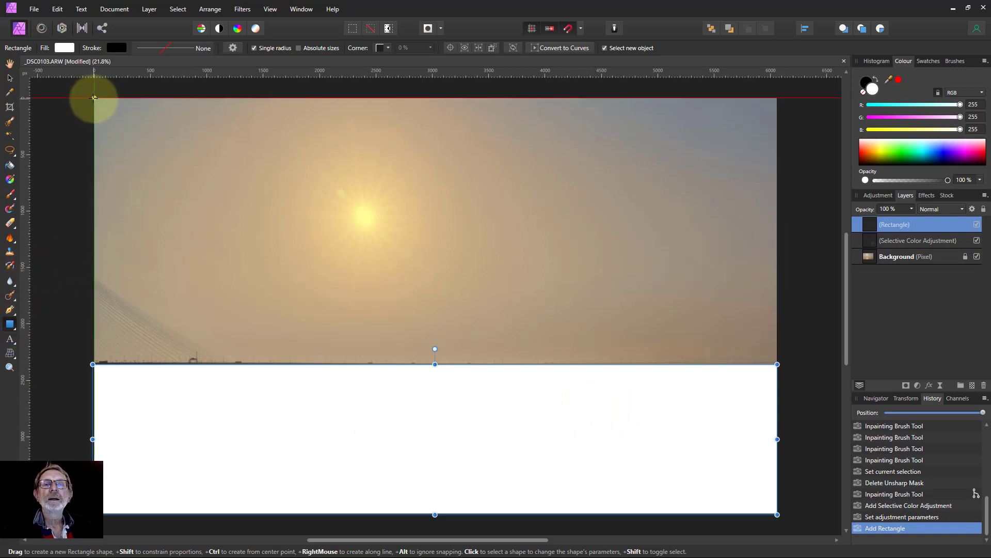
pyautogui.moveTo(93, 97); pyautogui.dragTo(778, 356)
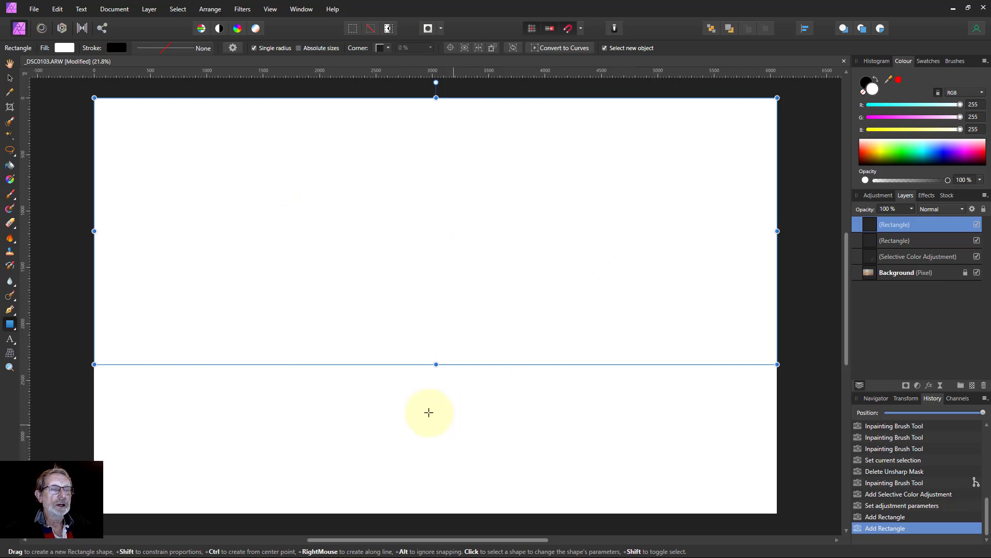
# Fill the sky rectangle with a vertical linear gradient, one end at 0% opacity, coloured rose pink R255 G0 B134.
pyautogui.click(10, 179)
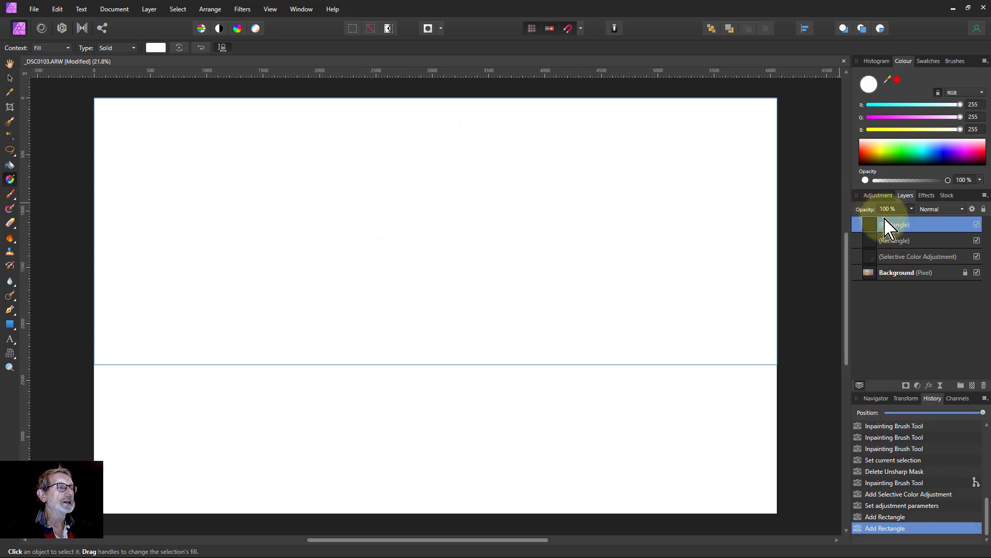
pyautogui.moveTo(436, 98); pyautogui.dragTo(436, 379)
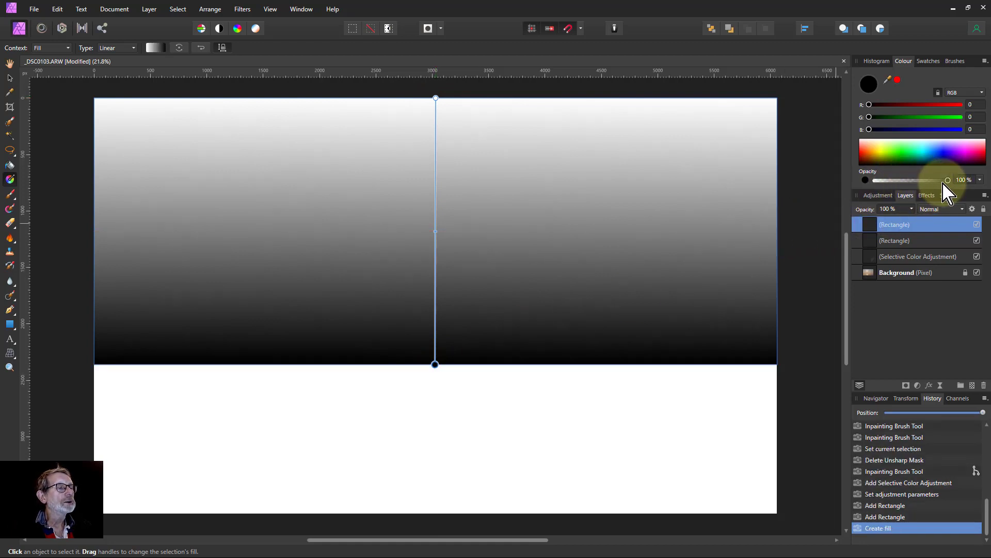
pyautogui.moveTo(949, 180); pyautogui.dragTo(821, 204)
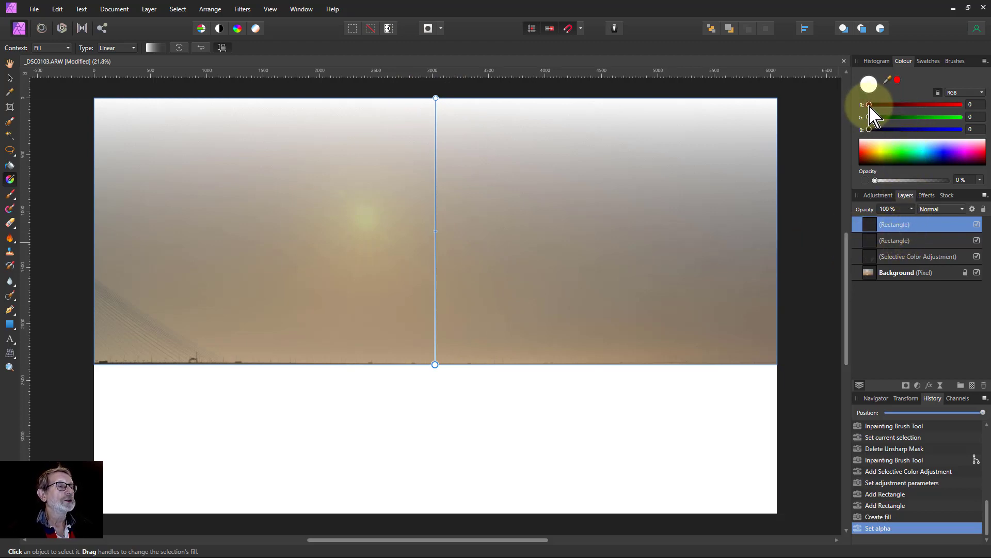
pyautogui.moveTo(870, 105); pyautogui.dragTo(974, 101)
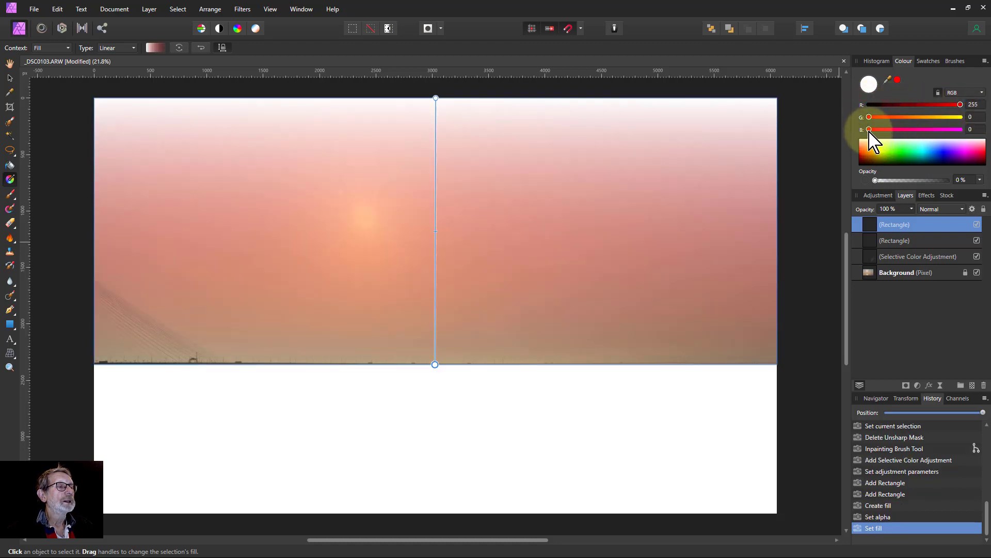
pyautogui.moveTo(870, 131); pyautogui.dragTo(918, 130)
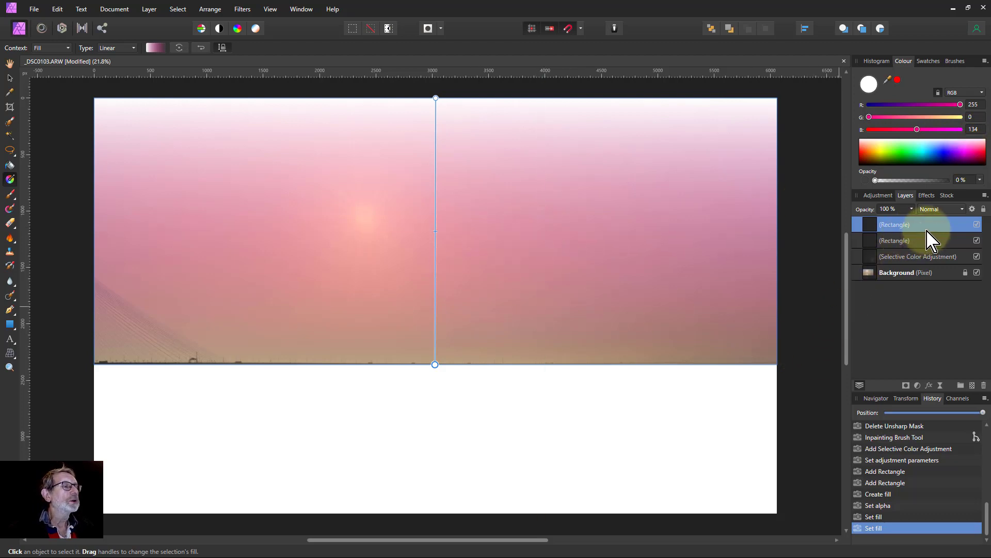
# Try Soft Light, then settle the sky gradient on Overlay blending and select its top colour stop.
pyautogui.click(932, 209)
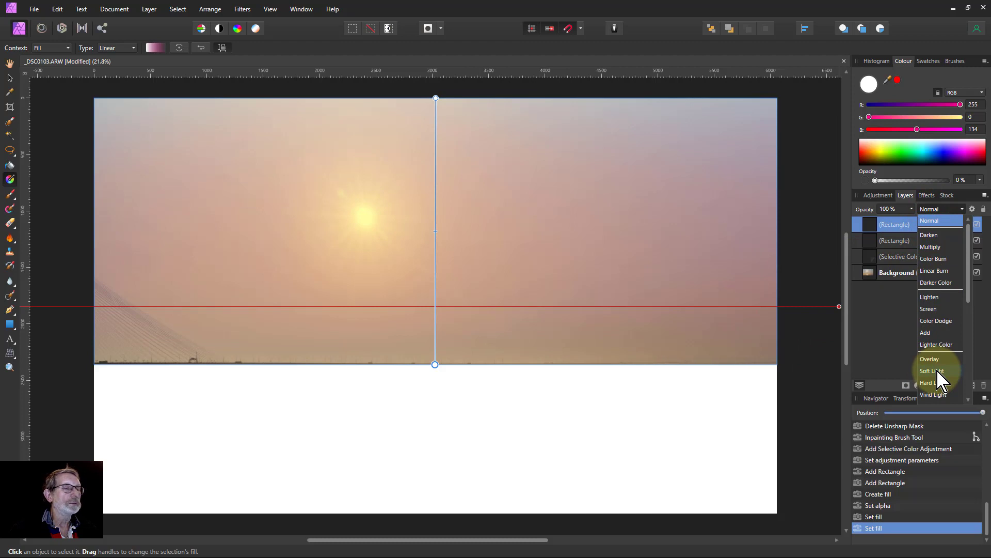
pyautogui.click(936, 371)
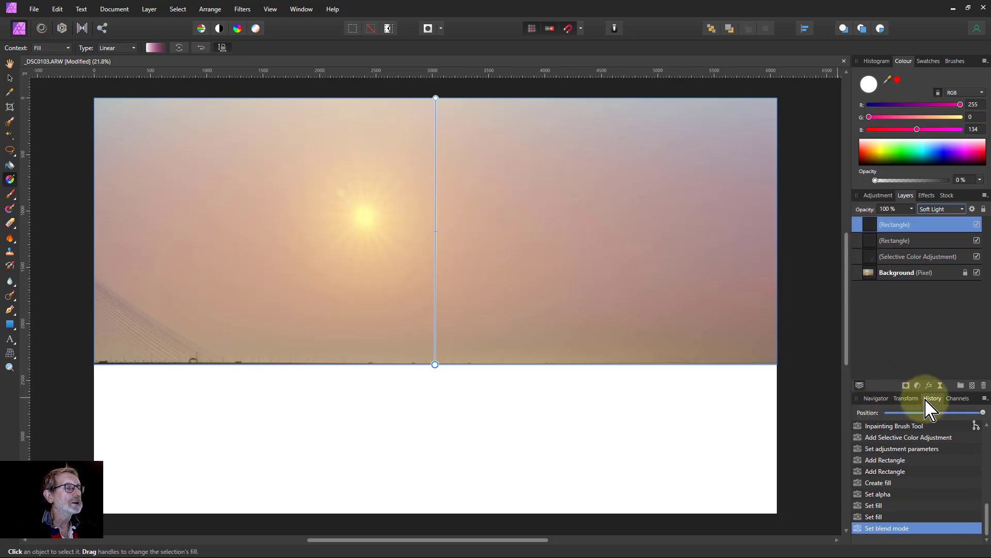
pyautogui.click(940, 209)
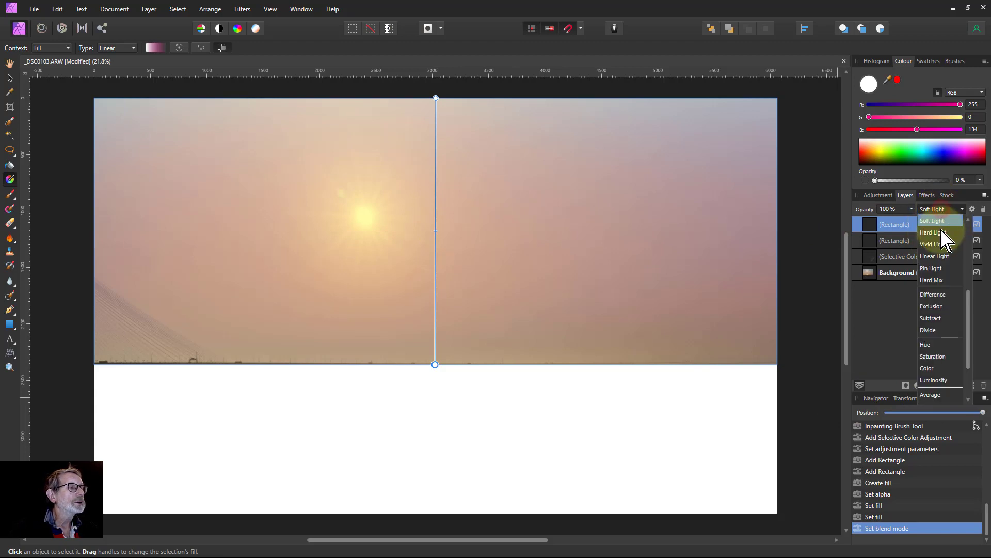
pyautogui.scroll(2, 935, 253)
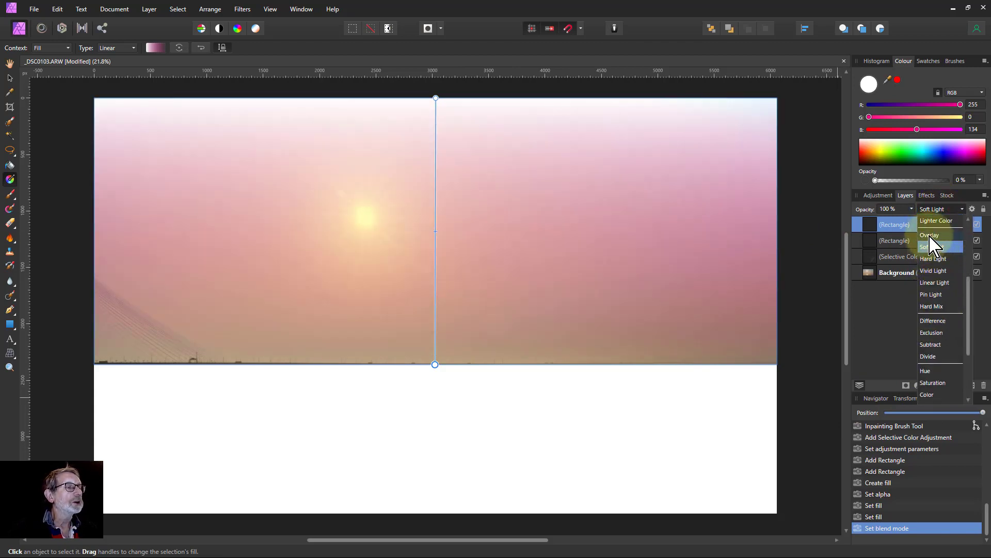
pyautogui.click(929, 236)
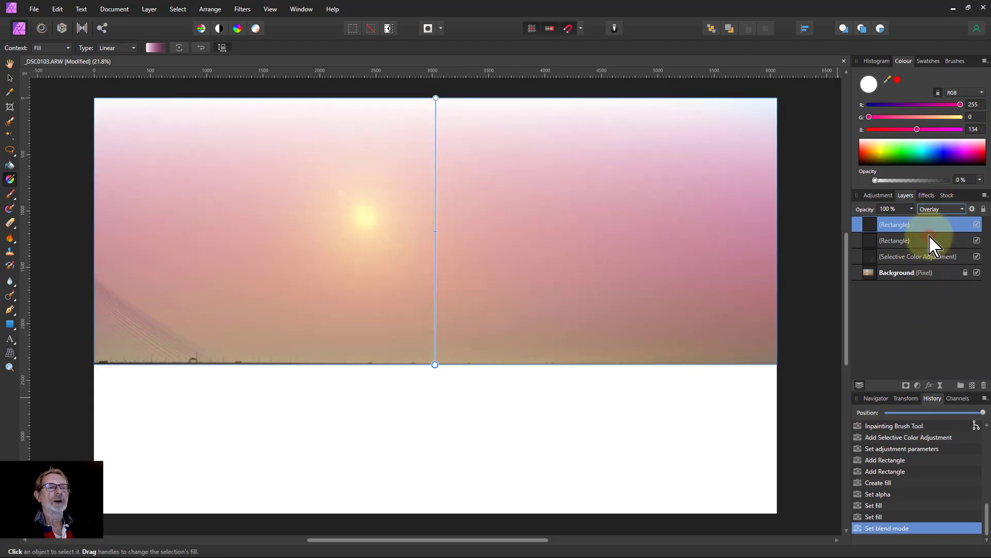
pyautogui.click(436, 97)
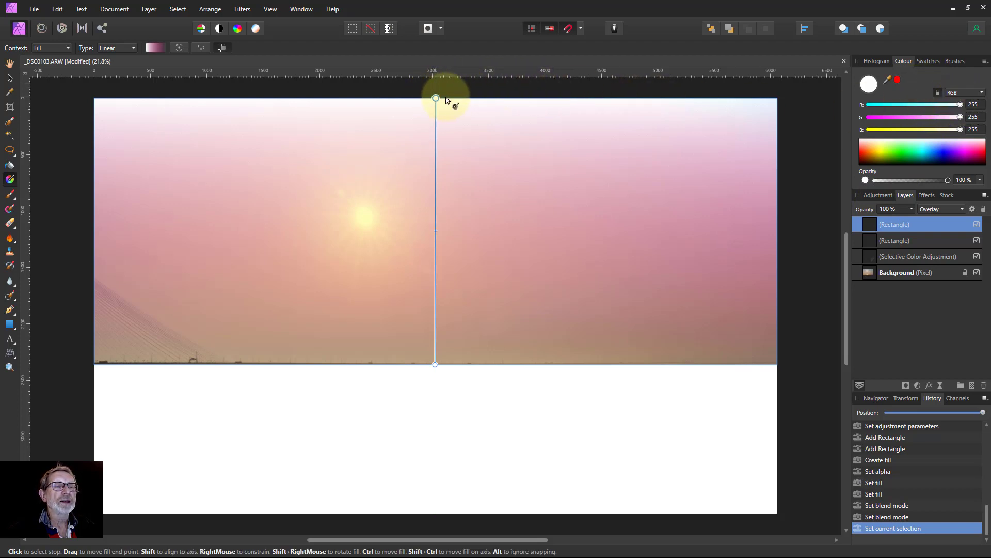
# Colour the top gradient stop magenta and blend the pink gradient in Soft Light.
pyautogui.click(961, 106)
pyautogui.moveTo(961, 118); pyautogui.dragTo(814, 137)
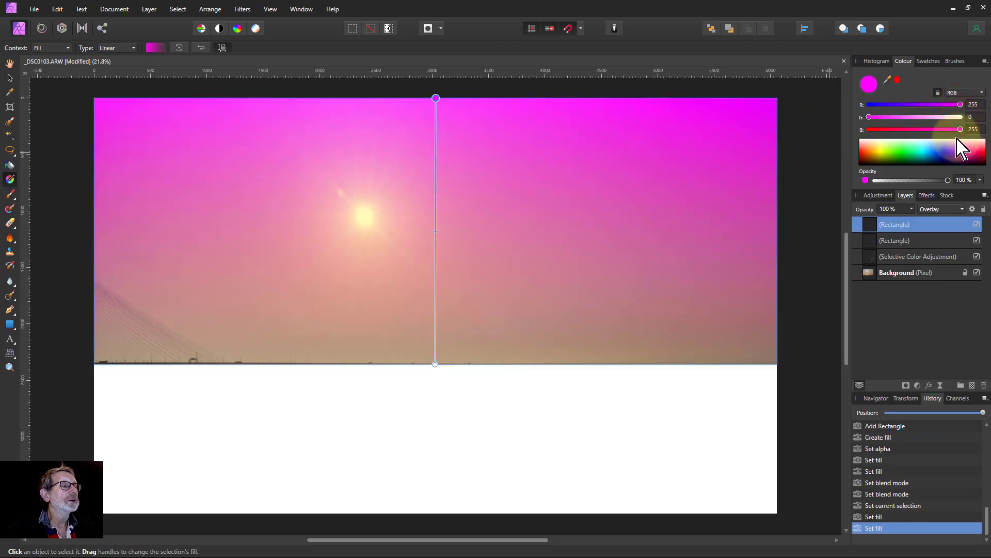
pyautogui.moveTo(961, 130); pyautogui.dragTo(919, 133)
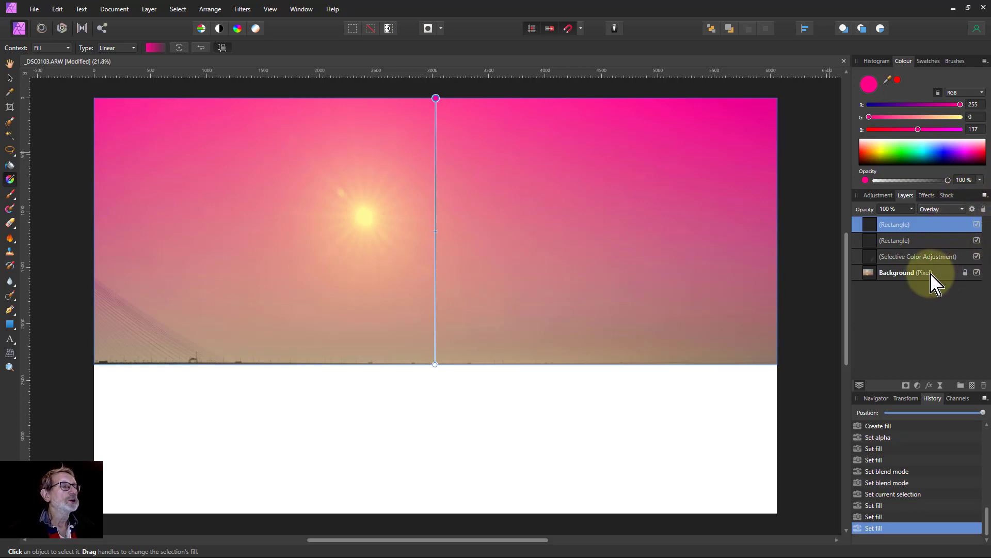
pyautogui.click(935, 209)
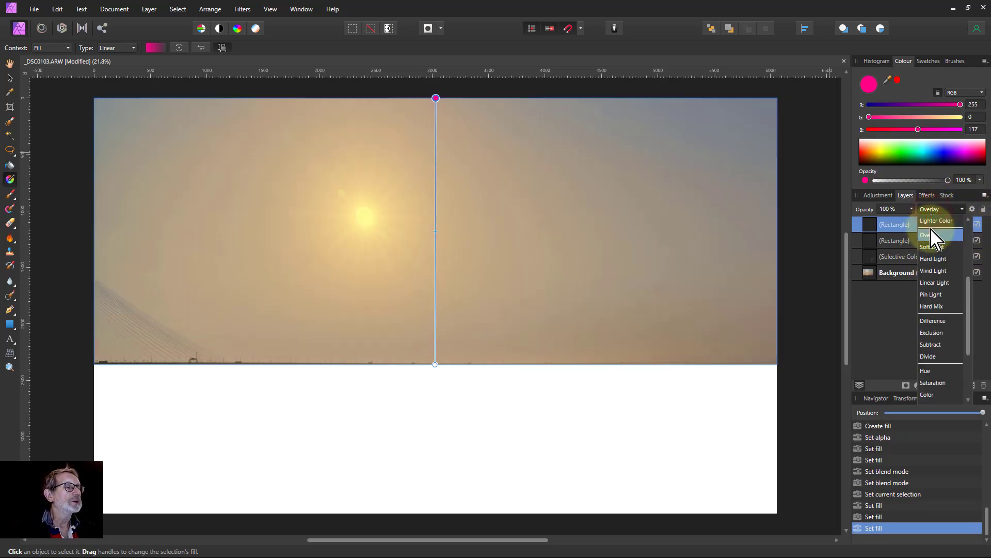
pyautogui.click(932, 247)
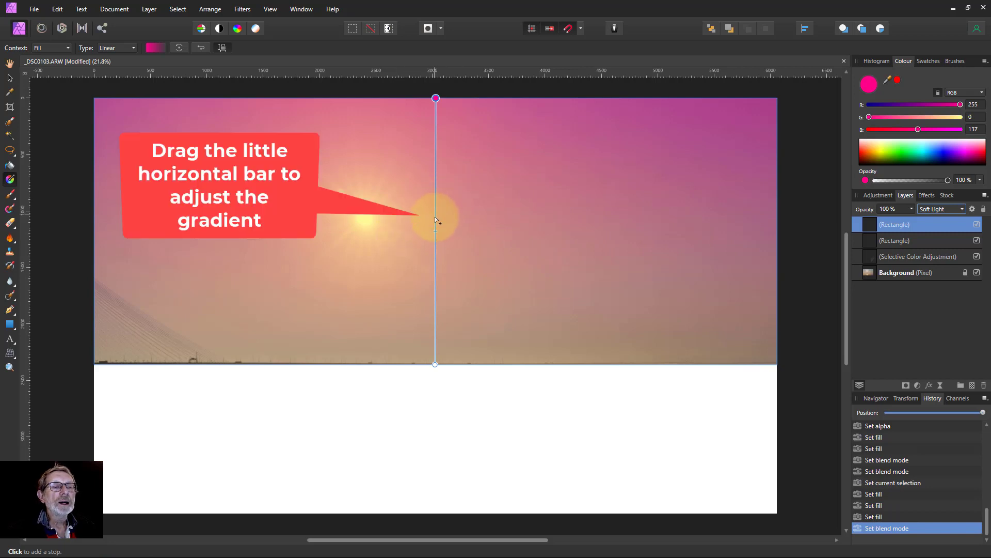
# Shift the gradient midpoint upward and lower the pink fill opacity to 76%.
pyautogui.moveTo(435, 227)
pyautogui.mouseDown()
pyautogui.moveTo(434, 193)
pyautogui.moveTo(434, 219)
pyautogui.mouseUp()
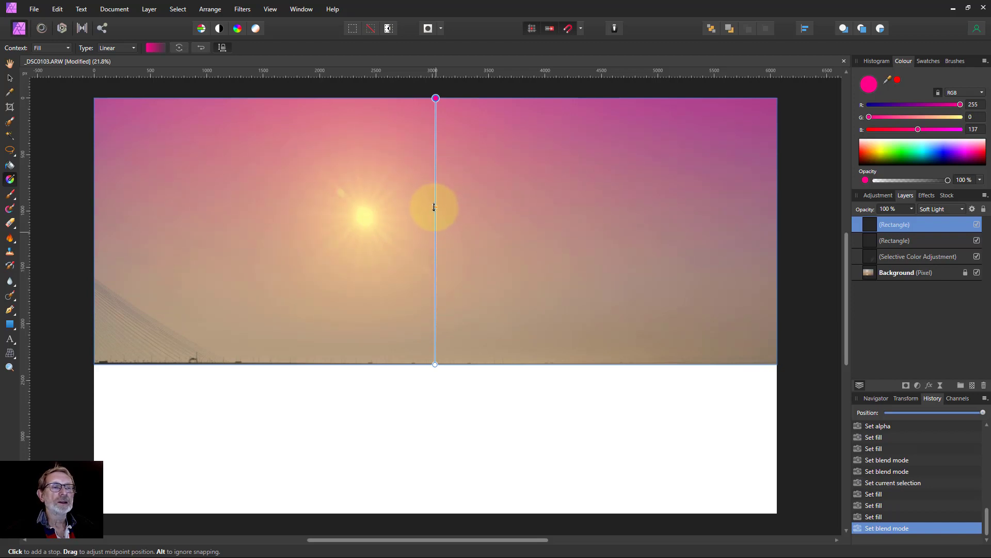
pyautogui.moveTo(434, 207); pyautogui.dragTo(434, 207)
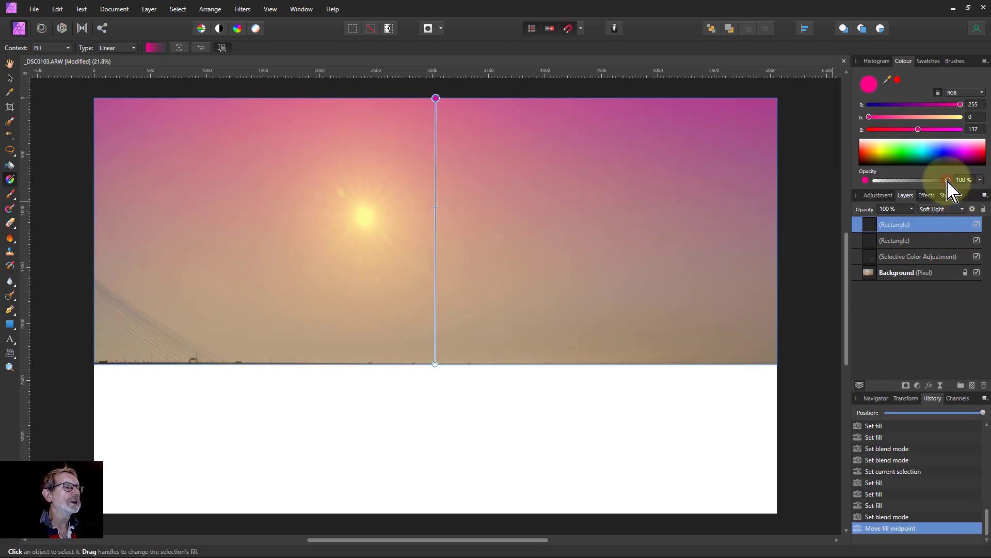
pyautogui.moveTo(948, 180); pyautogui.dragTo(927, 198)
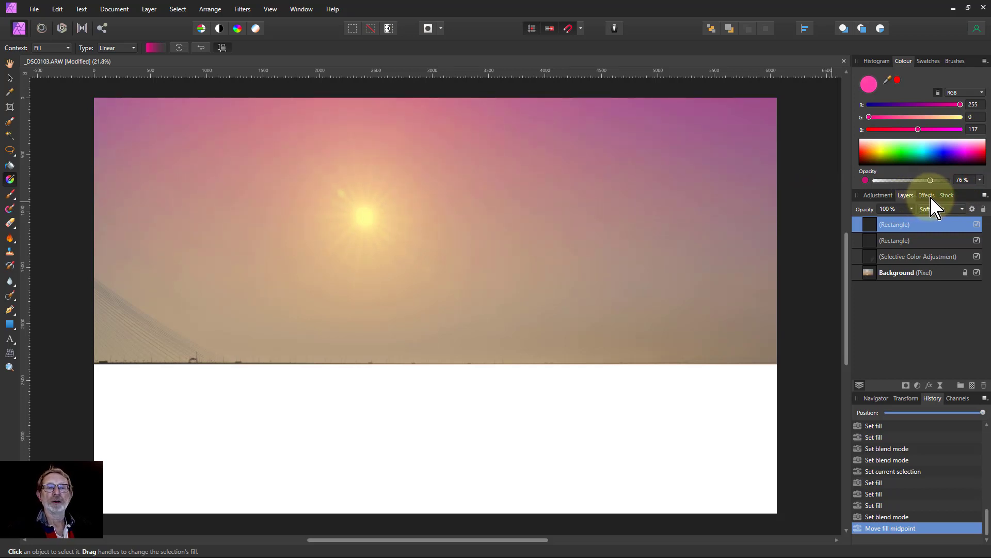
pyautogui.moveTo(934, 206); pyautogui.dragTo(933, 207)
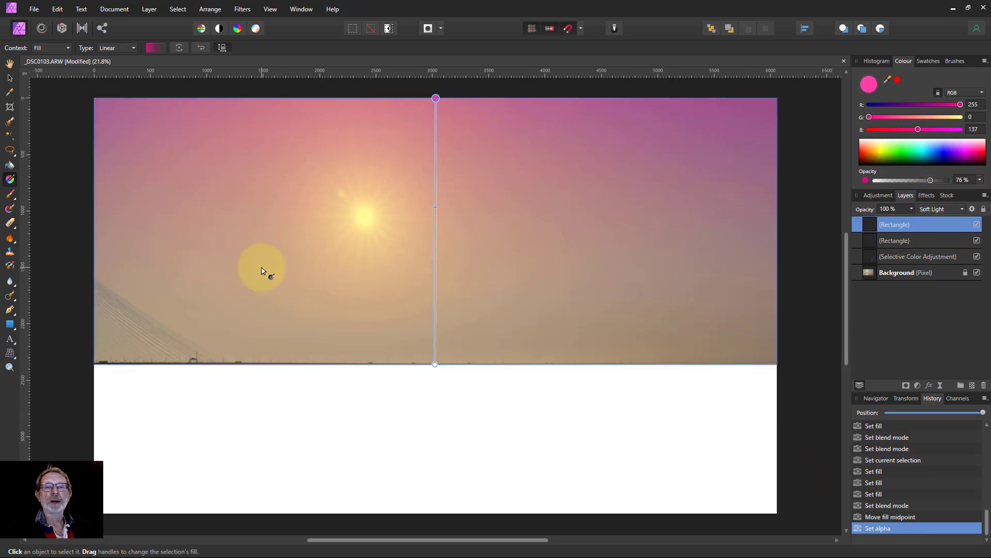
# Give the lower rectangle a vertical linear gradient with one end transparent, blended in Soft Light.
pyautogui.click(437, 421)
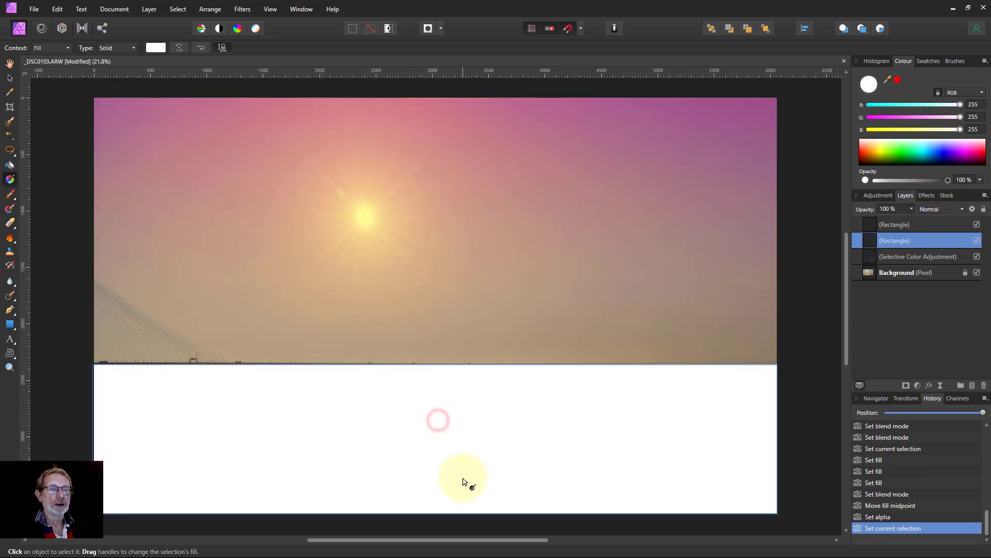
pyautogui.moveTo(448, 513); pyautogui.dragTo(448, 364)
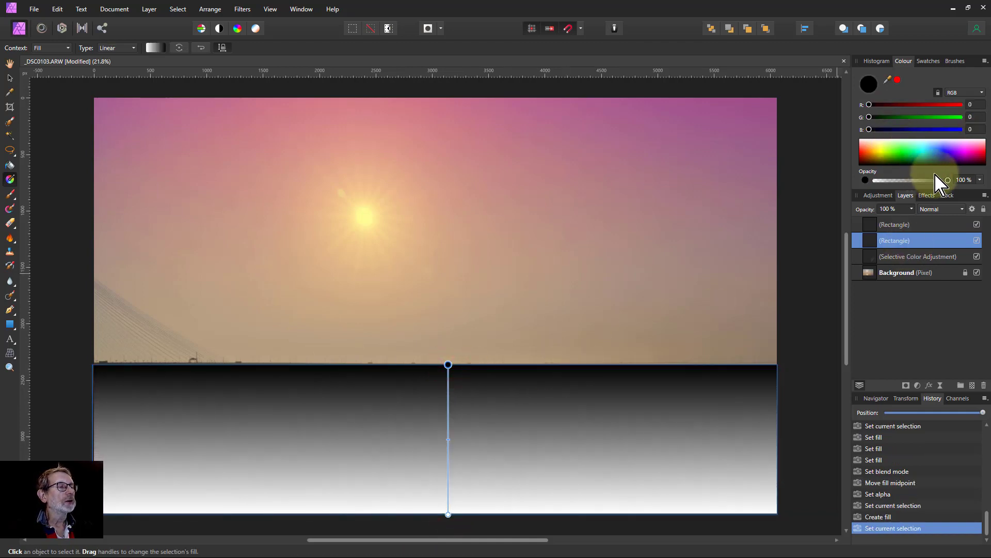
pyautogui.moveTo(949, 181); pyautogui.dragTo(865, 182)
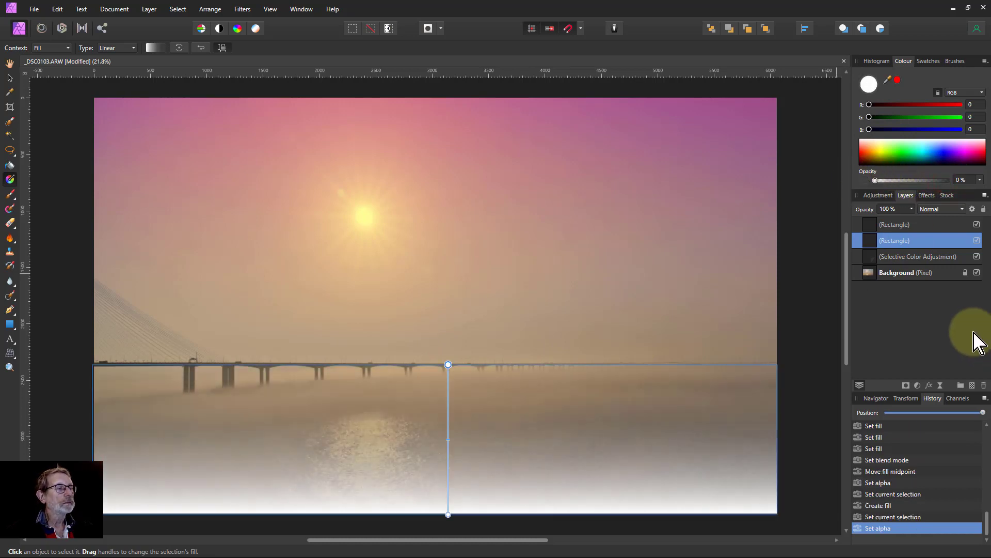
pyautogui.click(939, 209)
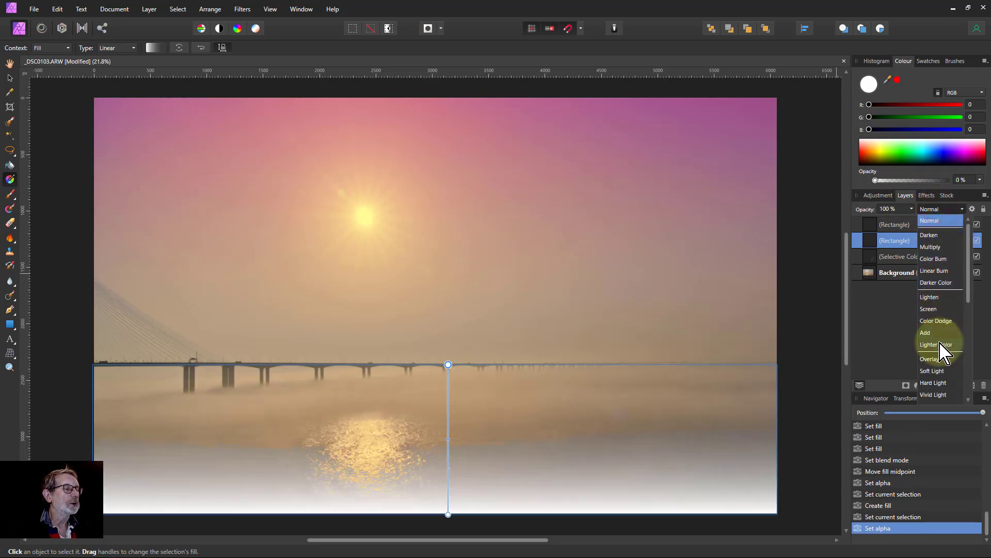
pyautogui.click(933, 371)
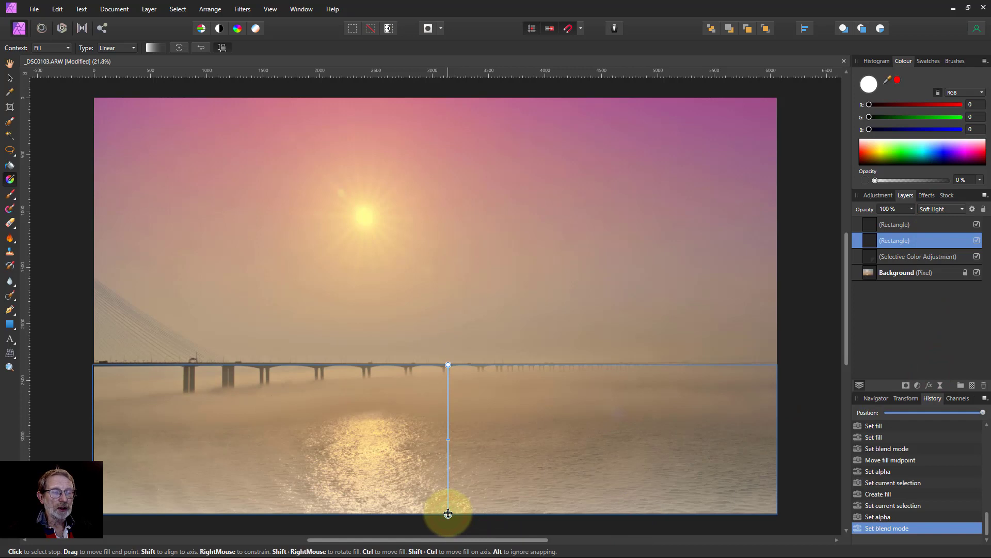
# Colour the water gradient's bottom stop teal.
pyautogui.click(448, 514)
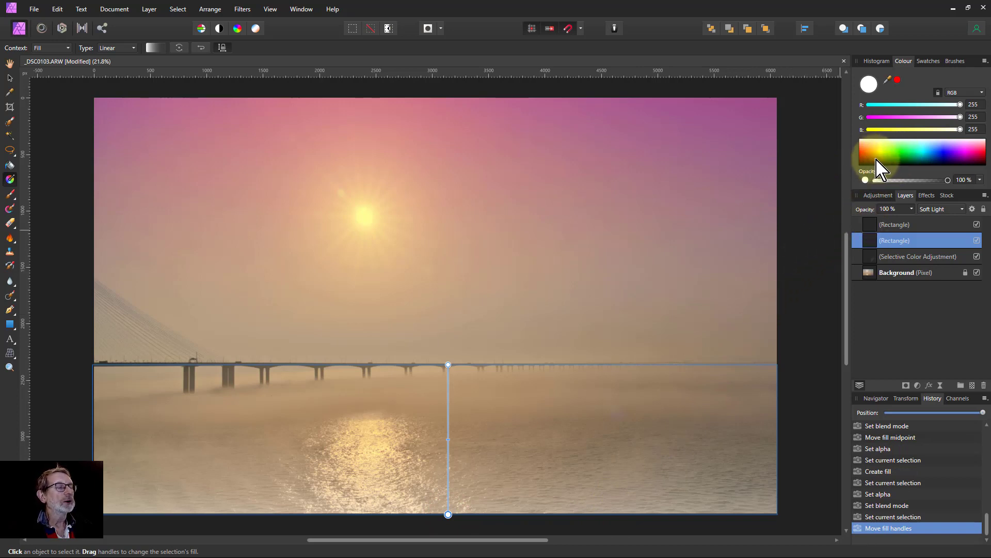
pyautogui.click(926, 156)
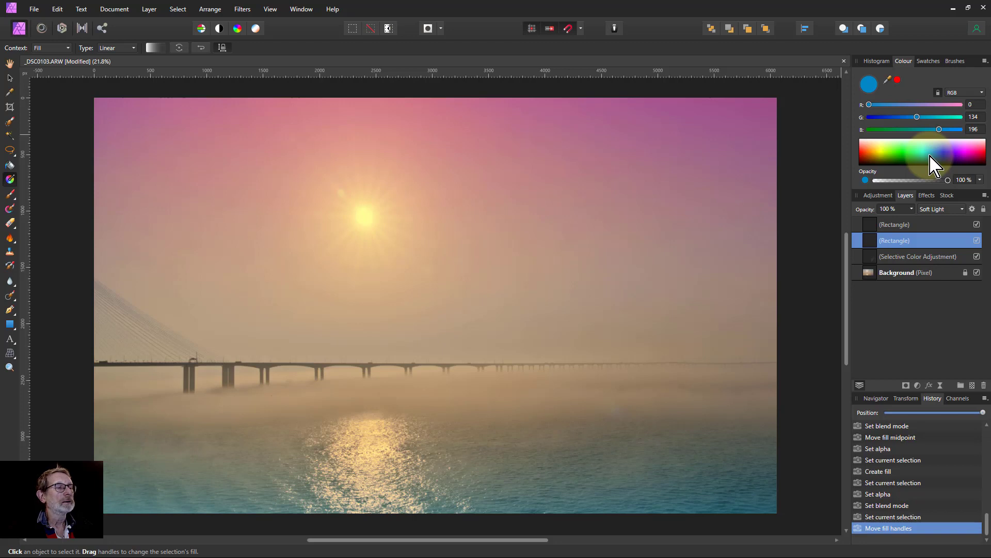
pyautogui.moveTo(928, 156); pyautogui.dragTo(919, 157)
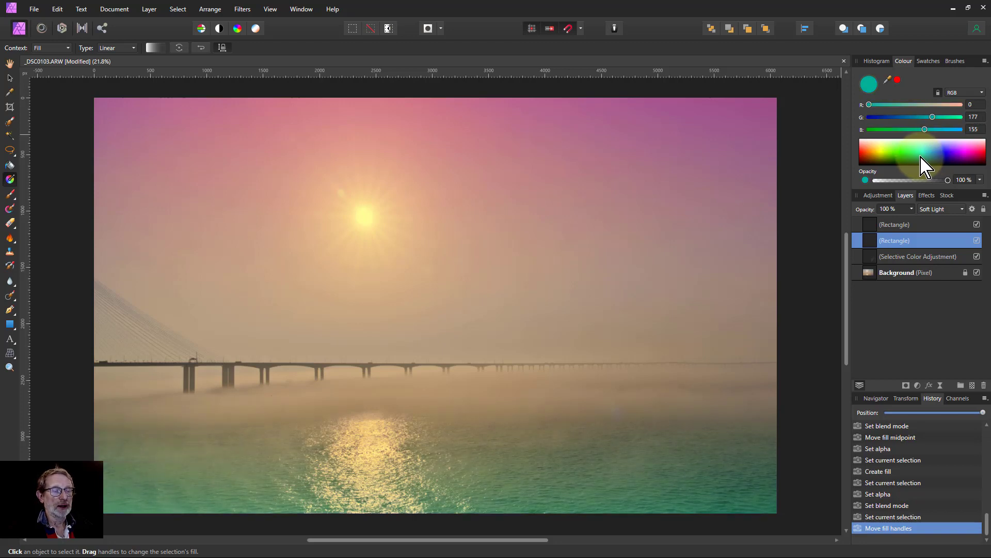
pyautogui.click(924, 164)
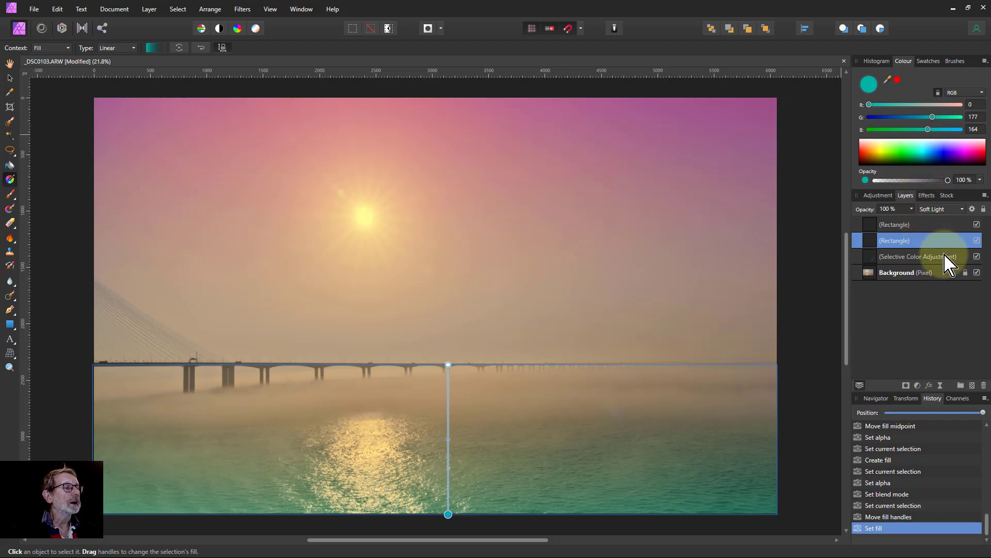
# Lower the water gradient layer's opacity to 53%.
pyautogui.click(912, 209)
pyautogui.moveTo(912, 220); pyautogui.dragTo(871, 233)
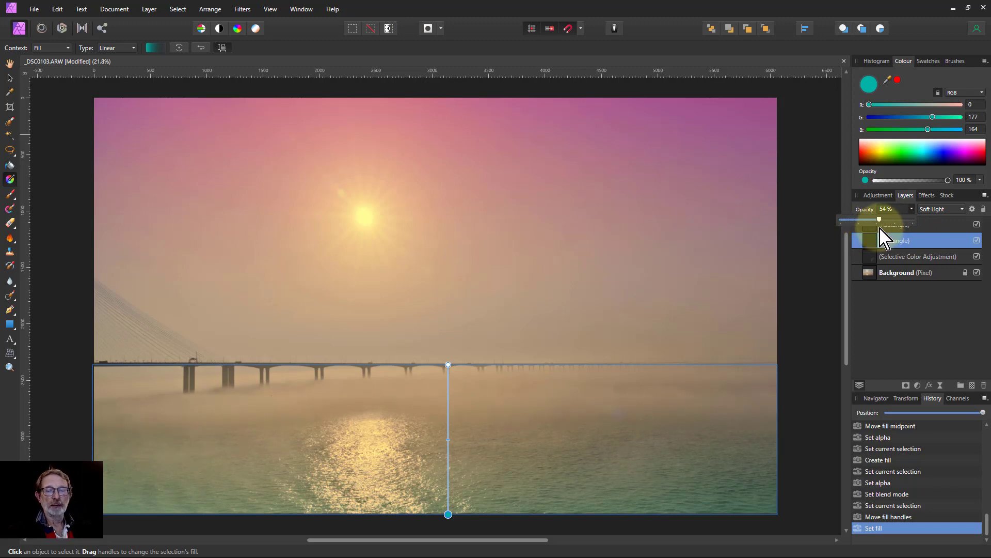
pyautogui.moveTo(879, 227); pyautogui.dragTo(879, 227)
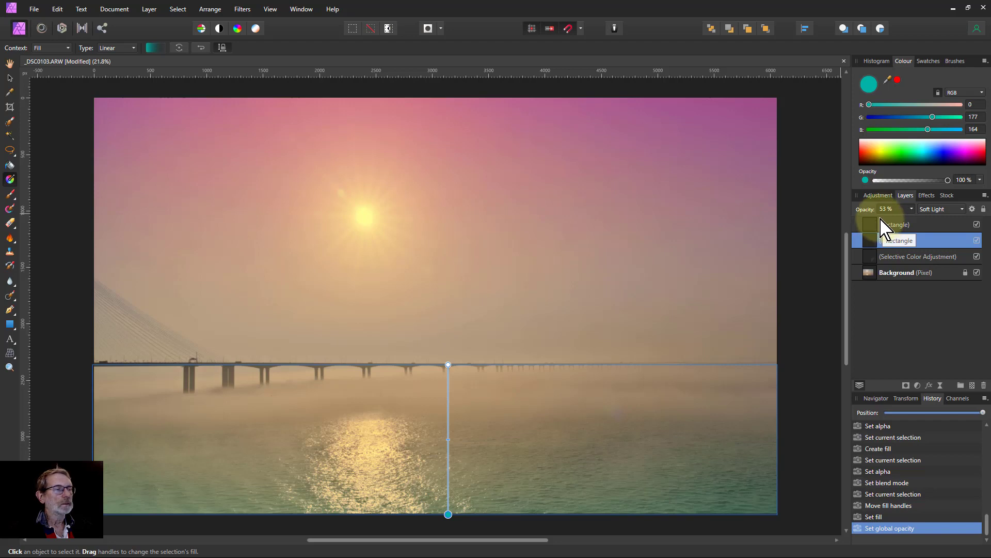
# Group both gradient rectangle layers with Ctrl+G and add a mask layer to the group.
pyautogui.keyDown('shift'); pyautogui.click(929, 225); pyautogui.keyUp('shift')
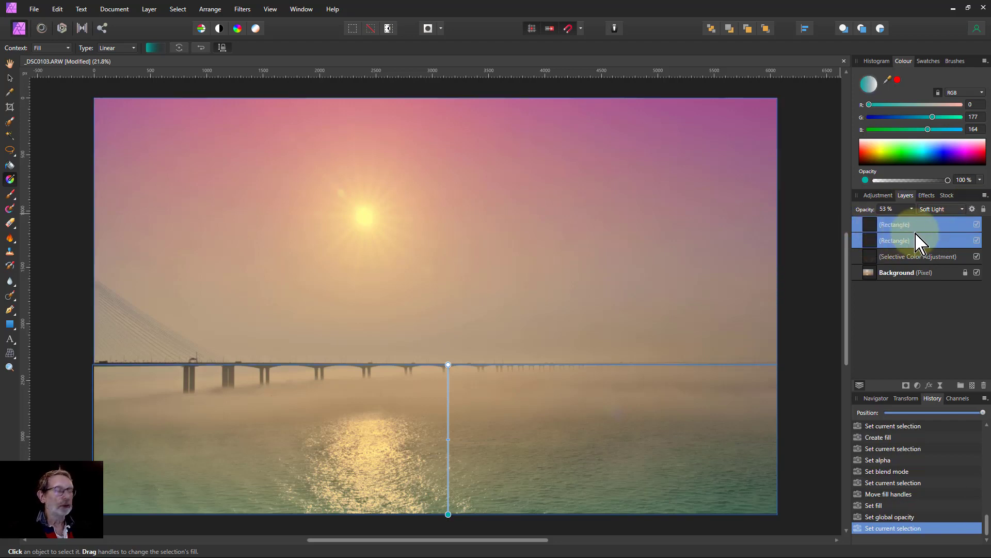
pyautogui.hotkey('ctrl', 'g')
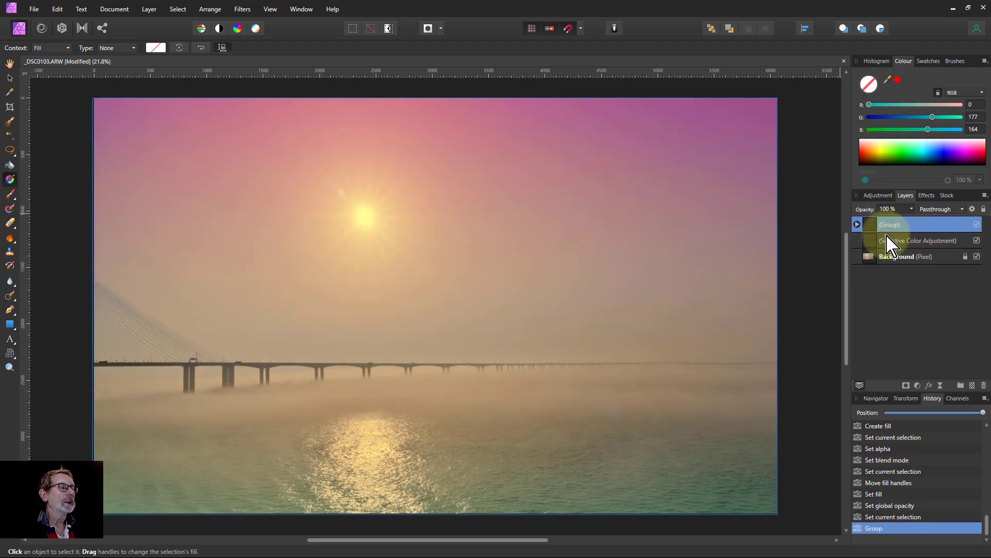
pyautogui.click(917, 385)
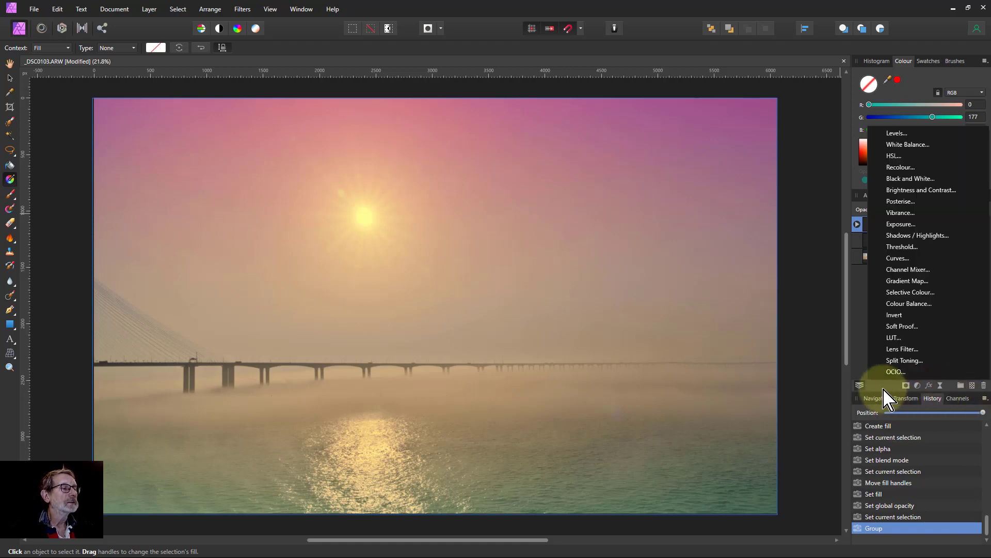
pyautogui.click(906, 386)
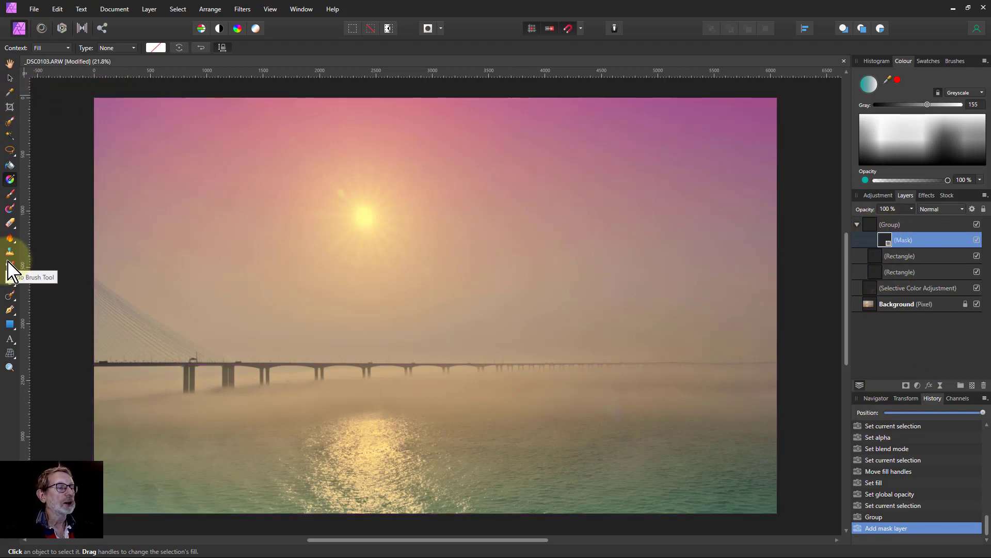
# Paint a soft, low-opacity black brush stroke across the centre onto the mask.
pyautogui.moveTo(486, 364); pyautogui.dragTo(361, 363)
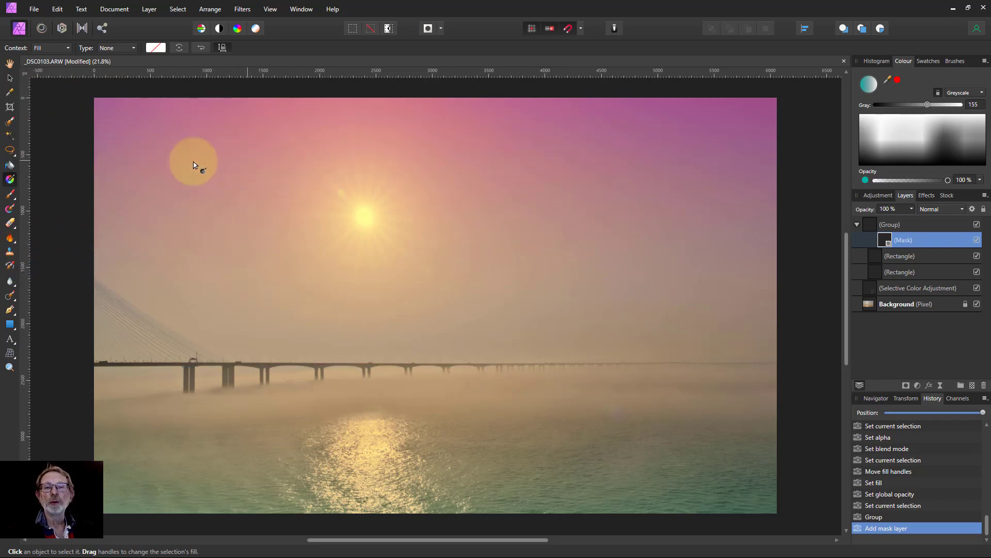
pyautogui.click(9, 194)
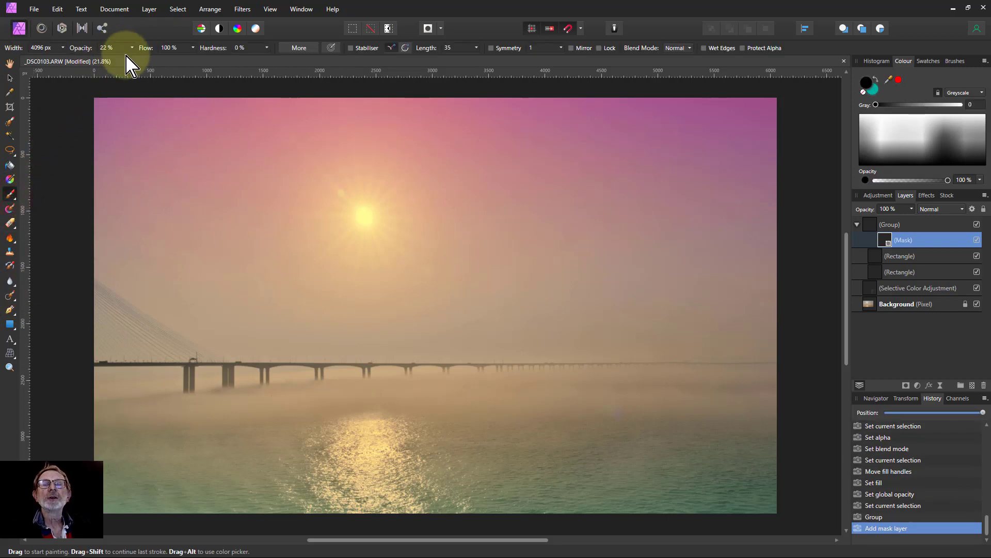
pyautogui.moveTo(133, 47); pyautogui.dragTo(135, 58)
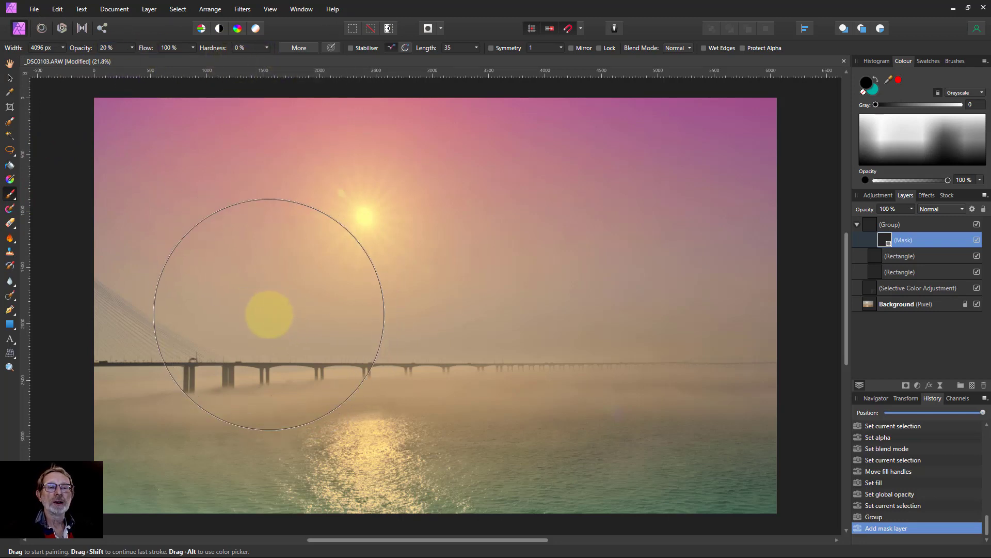
pyautogui.moveTo(259, 305)
pyautogui.mouseDown()
pyautogui.moveTo(326, 282)
pyautogui.moveTo(537, 278)
pyautogui.moveTo(591, 316)
pyautogui.mouseUp()
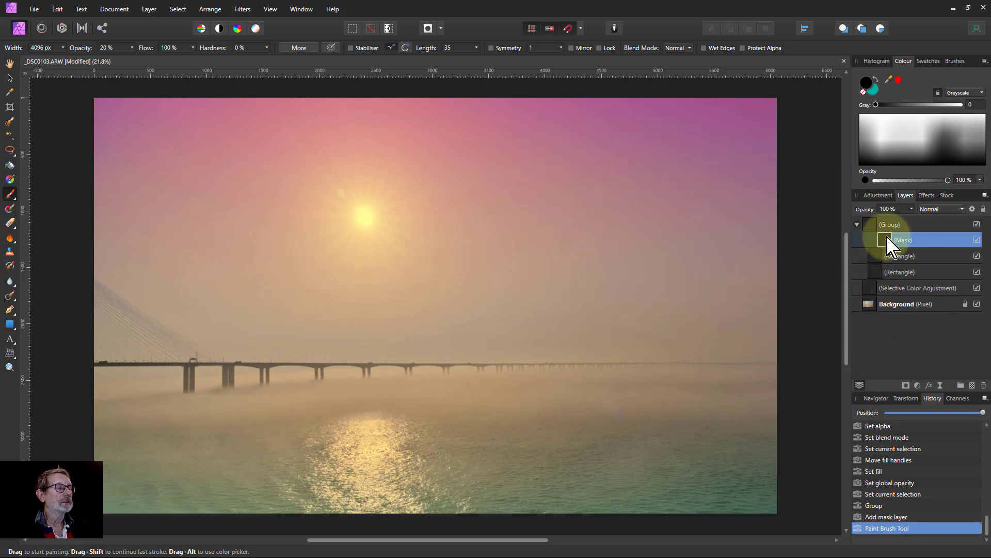
# Move the mask onto the group layer and darken it further around the photo's centre.
pyautogui.moveTo(887, 236)
pyautogui.mouseDown()
pyautogui.moveTo(875, 217)
pyautogui.moveTo(823, 228)
pyautogui.moveTo(886, 245)
pyautogui.mouseUp()
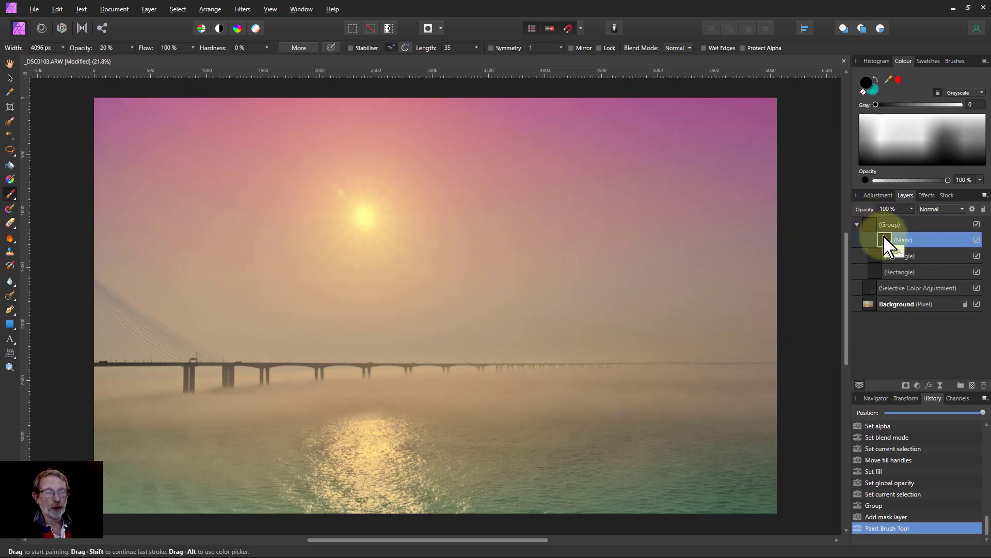
pyautogui.keyDown('alt'); pyautogui.click(886, 245); pyautogui.keyUp('alt')
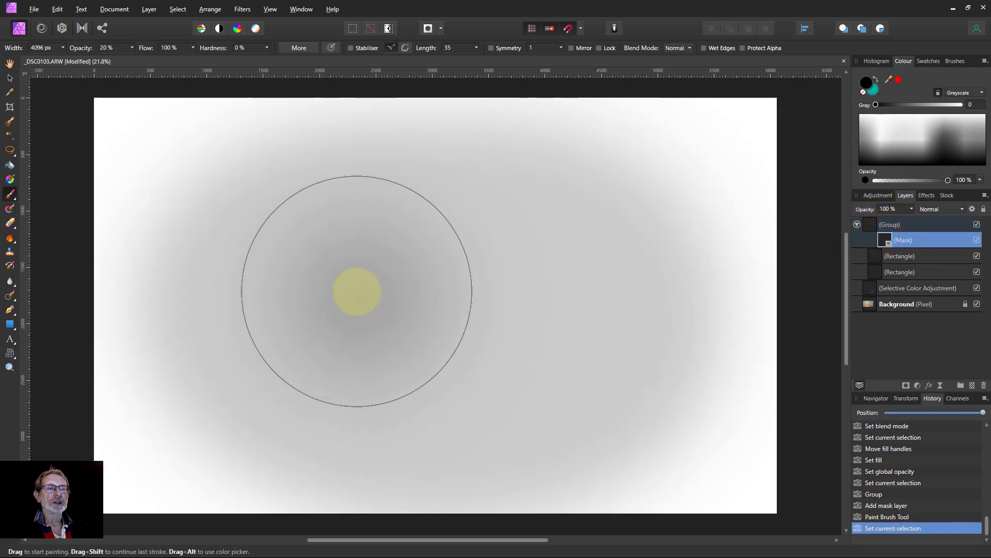
pyautogui.moveTo(399, 257)
pyautogui.mouseDown()
pyautogui.moveTo(515, 265)
pyautogui.moveTo(606, 337)
pyautogui.moveTo(603, 363)
pyautogui.moveTo(440, 365)
pyautogui.moveTo(381, 357)
pyautogui.moveTo(306, 324)
pyautogui.mouseUp()
pyautogui.moveTo(414, 293)
pyautogui.mouseDown()
pyautogui.moveTo(466, 297)
pyautogui.moveTo(501, 335)
pyautogui.moveTo(405, 334)
pyautogui.mouseUp()
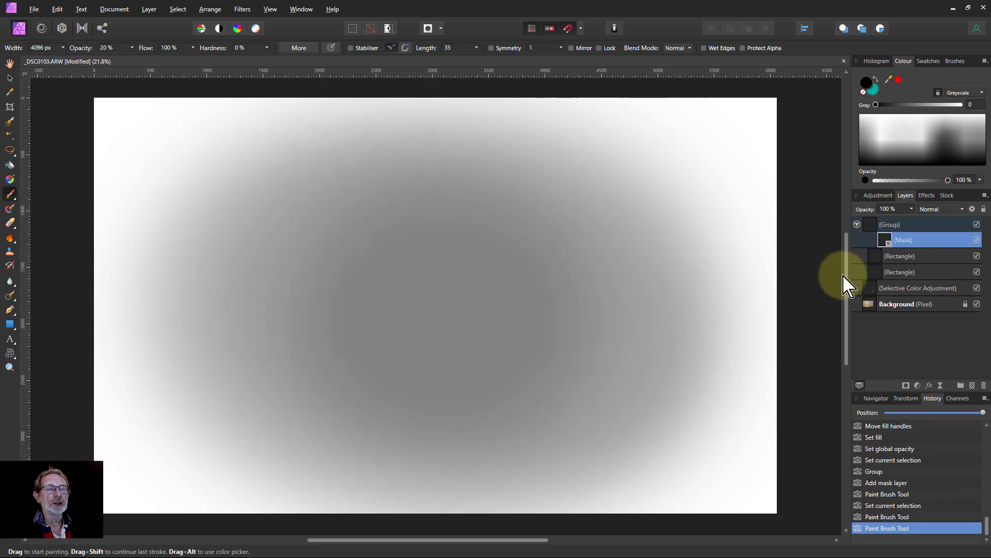
pyautogui.click(882, 224)
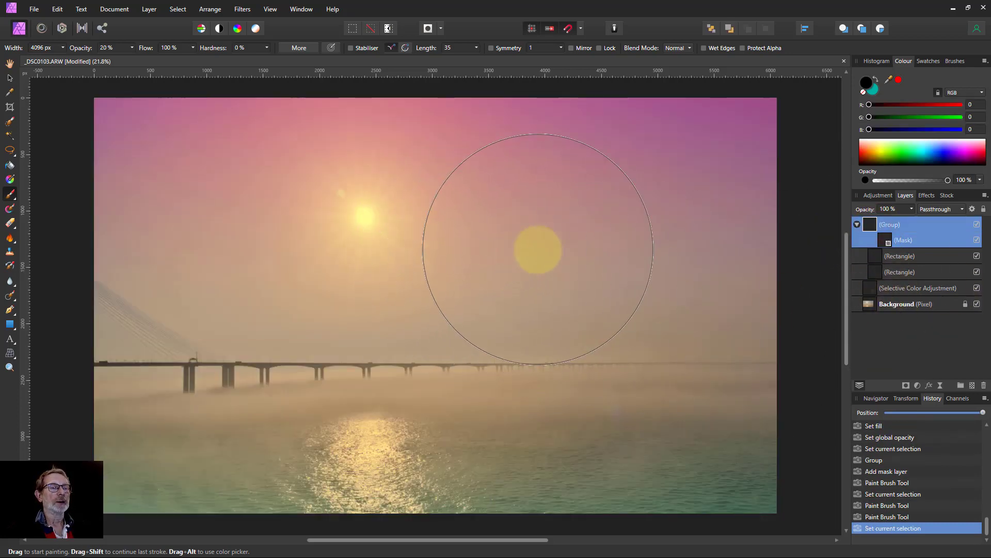
pyautogui.click(886, 241)
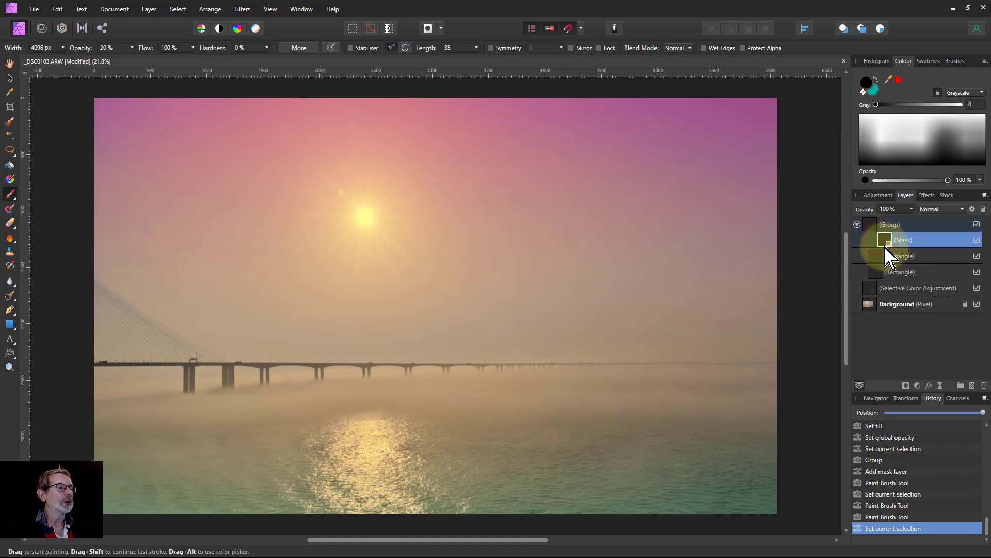
pyautogui.click(584, 280)
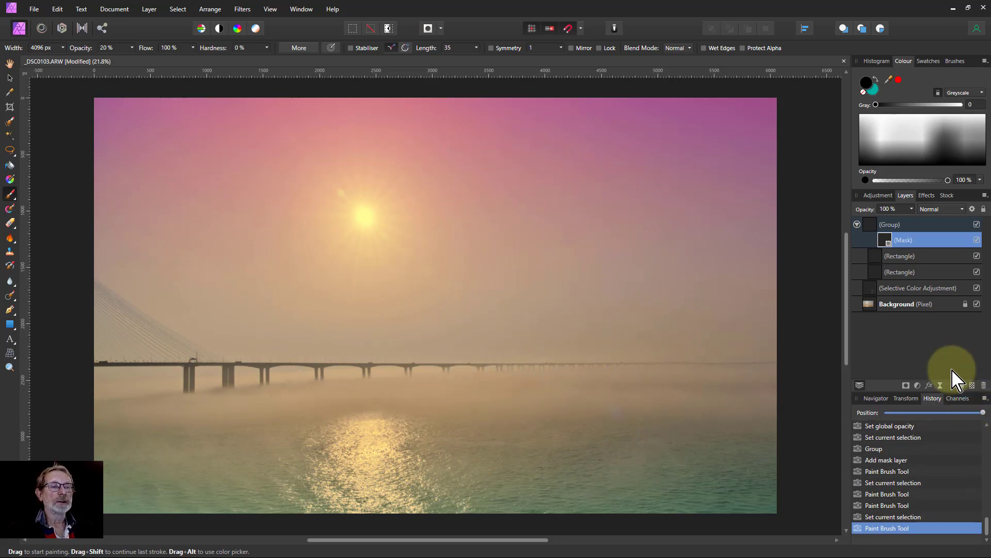
# Set the tint group's layer opacity to 84%.
pyautogui.click(876, 225)
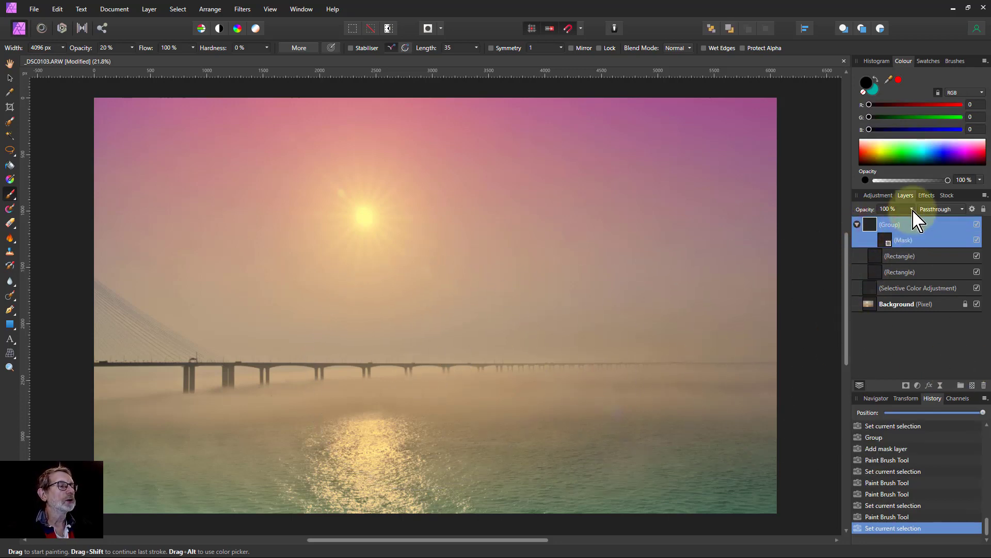
pyautogui.click(912, 209)
pyautogui.moveTo(910, 227)
pyautogui.mouseDown()
pyautogui.moveTo(859, 230)
pyautogui.moveTo(897, 231)
pyautogui.mouseUp()
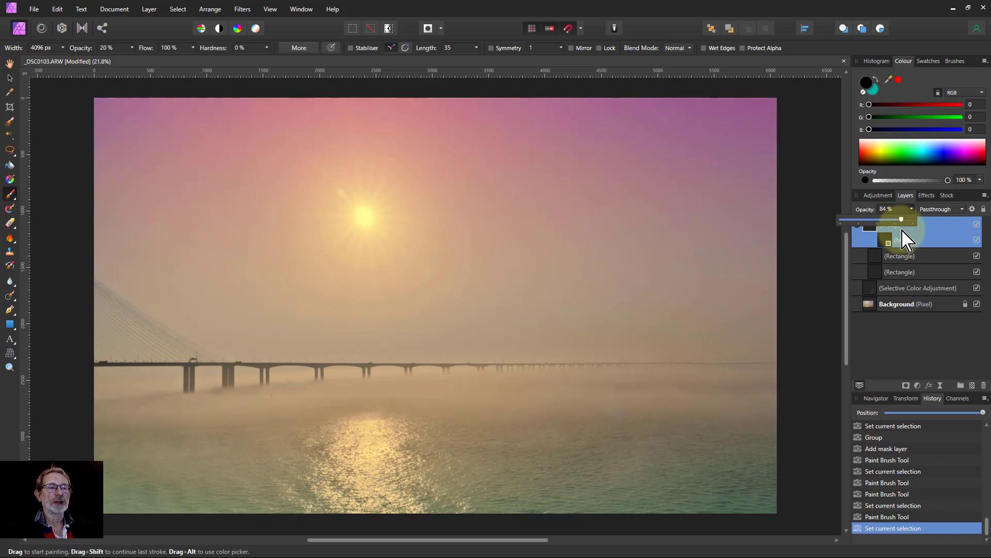
pyautogui.moveTo(905, 238); pyautogui.dragTo(903, 268)
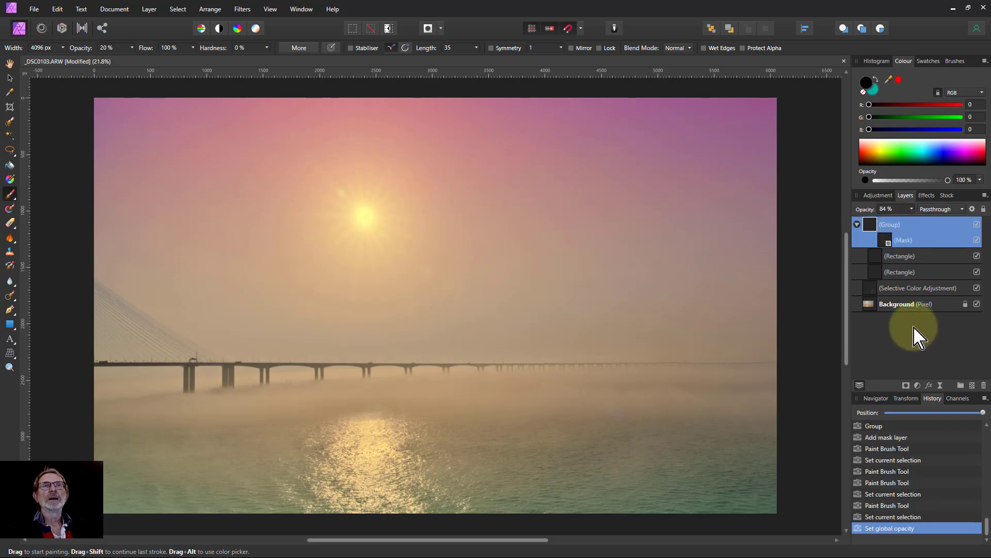
# Add a Vignette live filter, tuning its exposure, soft edge and wide horizontal oval shape.
pyautogui.click(870, 227)
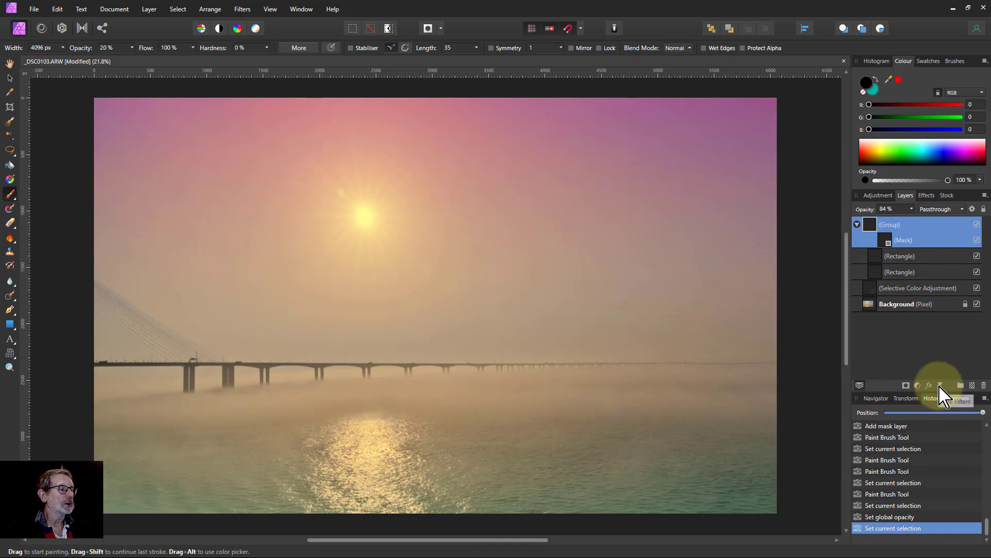
pyautogui.click(941, 385)
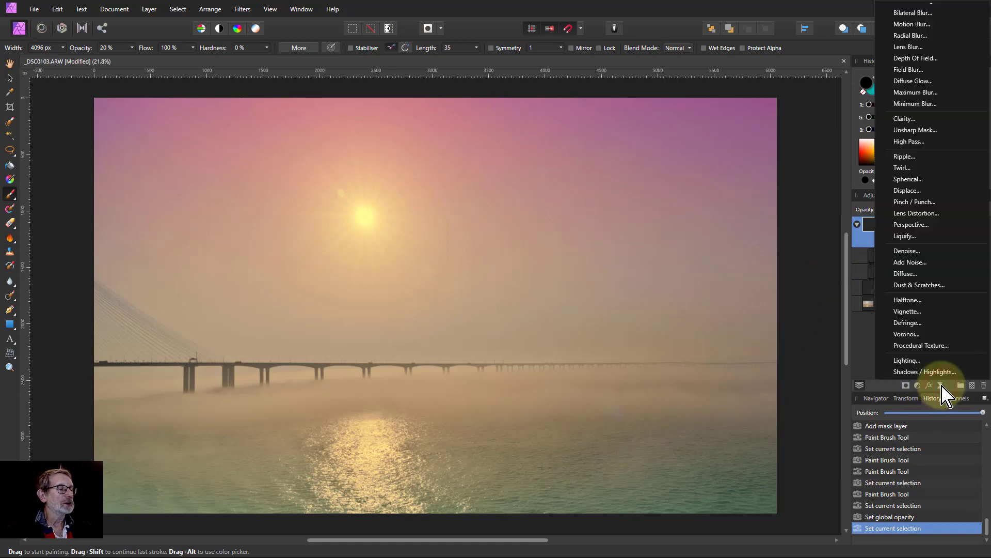
pyautogui.click(906, 312)
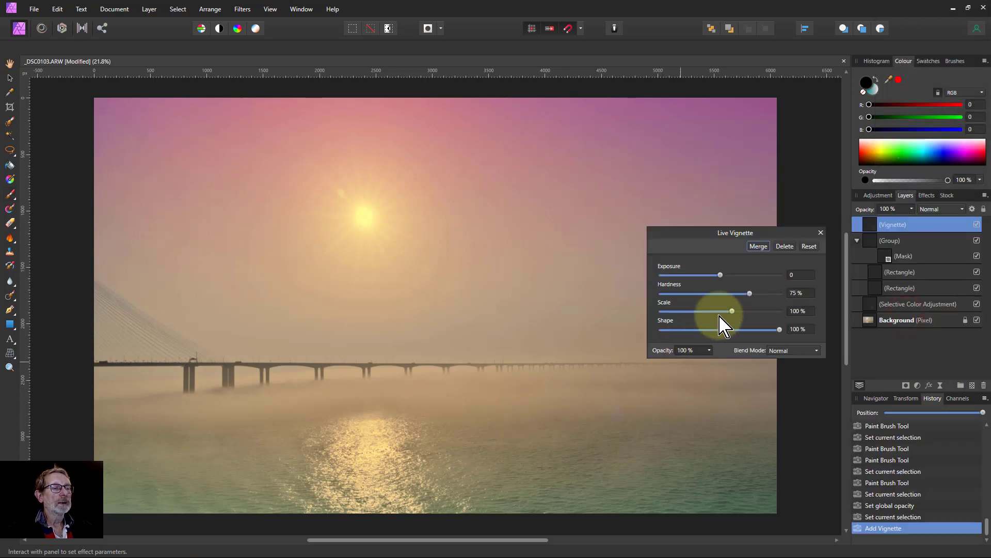
pyautogui.moveTo(720, 275); pyautogui.dragTo(661, 275)
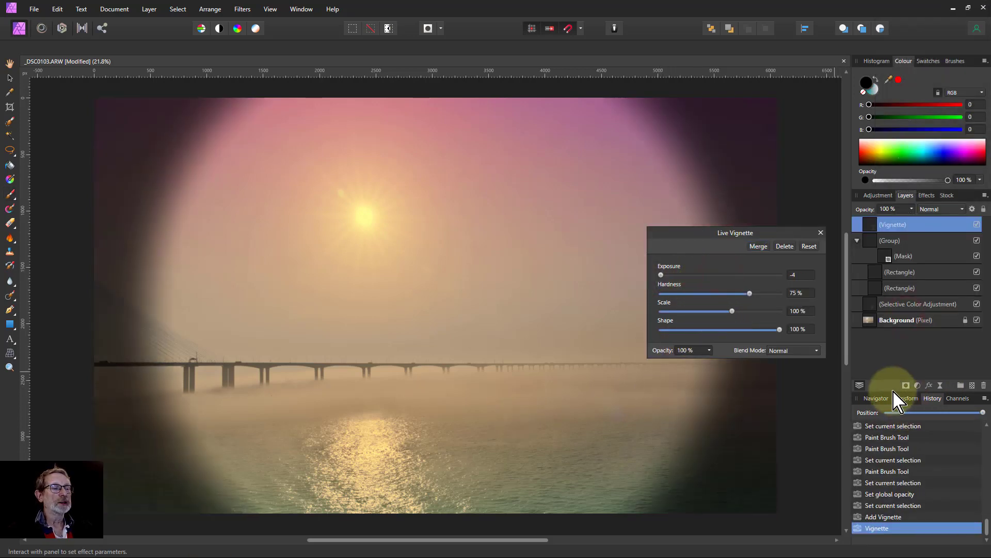
pyautogui.moveTo(781, 330); pyautogui.dragTo(742, 331)
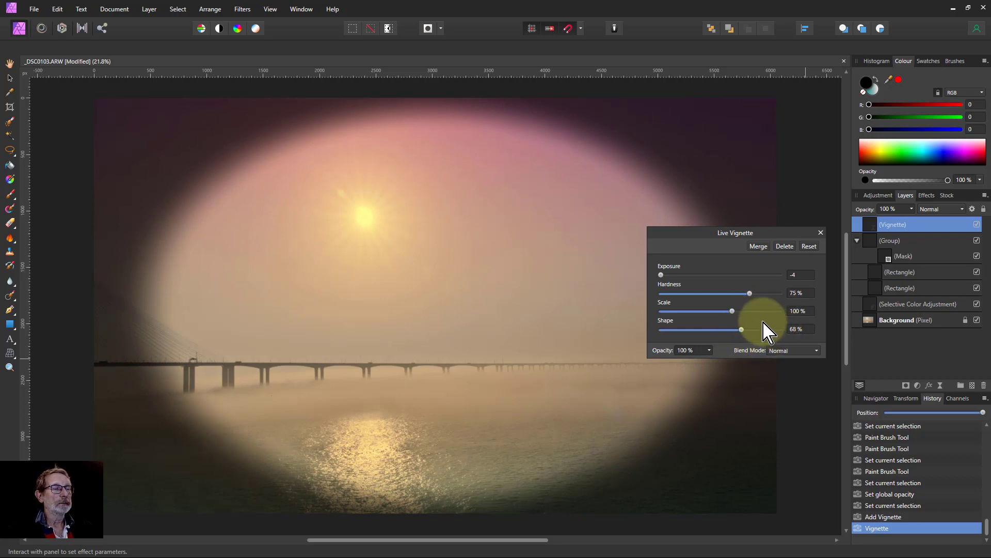
pyautogui.moveTo(749, 294); pyautogui.dragTo(764, 312)
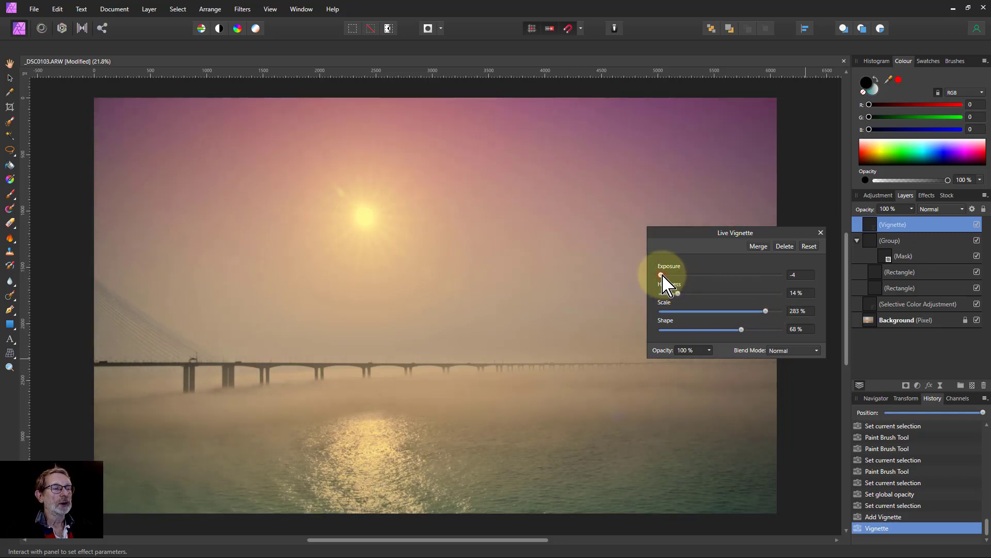
pyautogui.moveTo(663, 275); pyautogui.dragTo(695, 287)
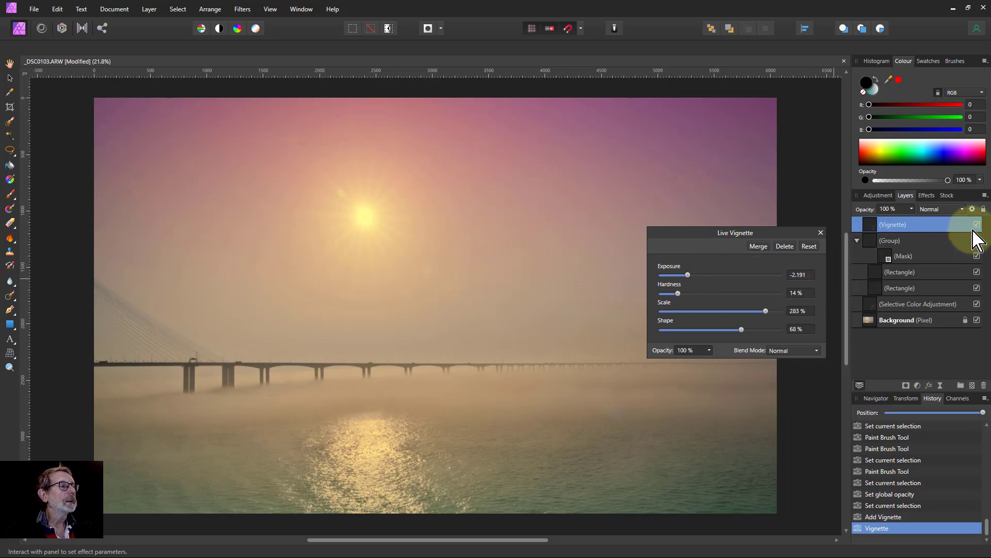
# Toggle the vignette off and on to compare, then close its settings.
pyautogui.click(977, 225)
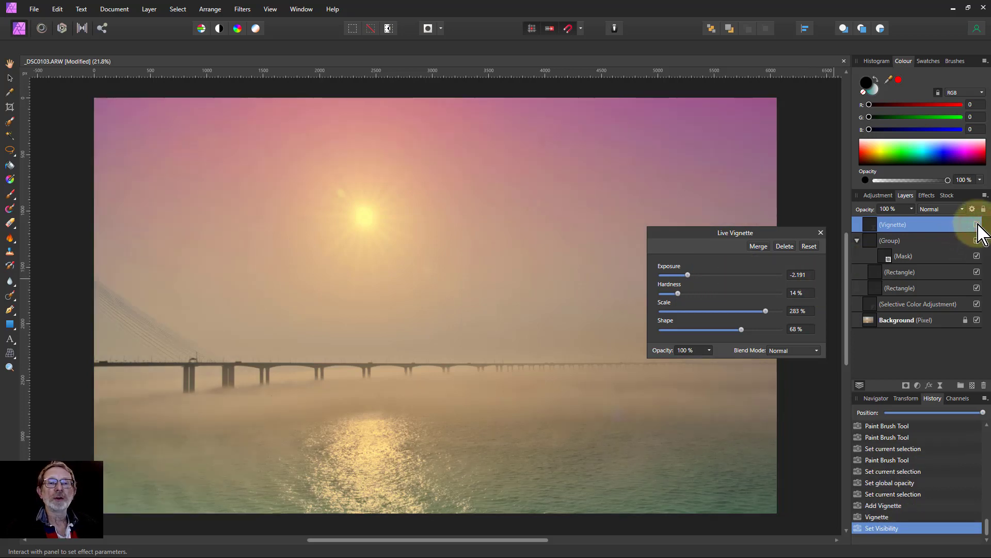
pyautogui.click(976, 225)
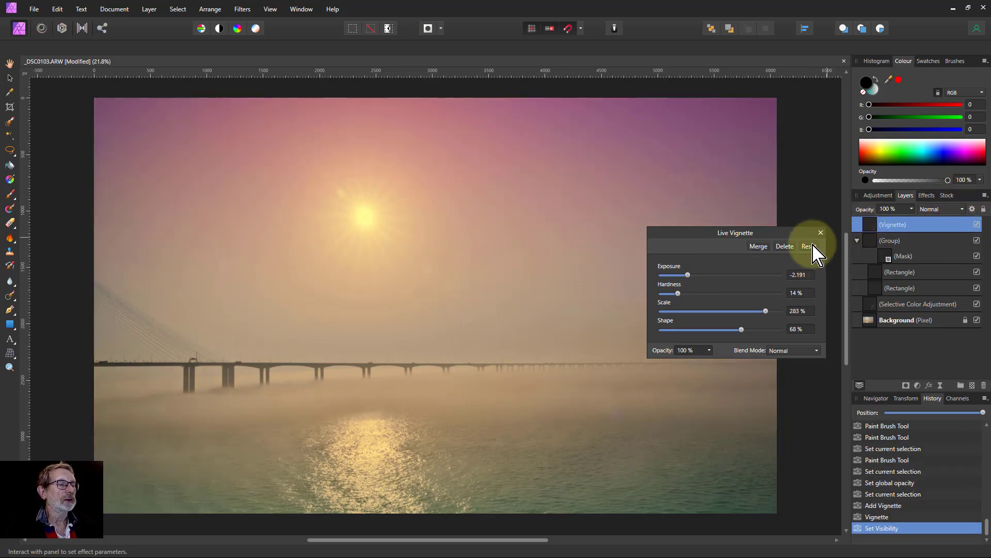
pyautogui.press('b')
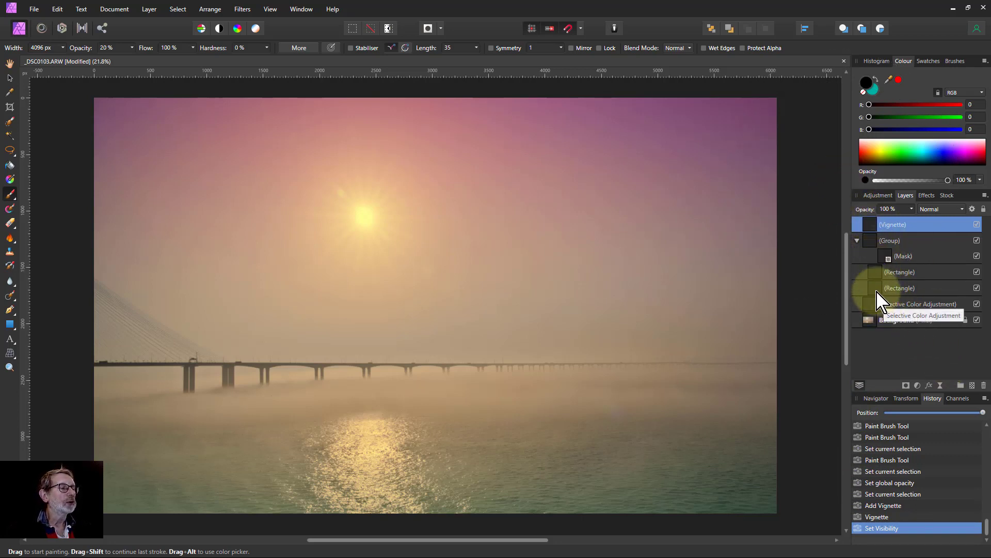
# Nest an HSL Shift adjustment inside the tint group with Saturation lowered to -14%.
pyautogui.click(872, 241)
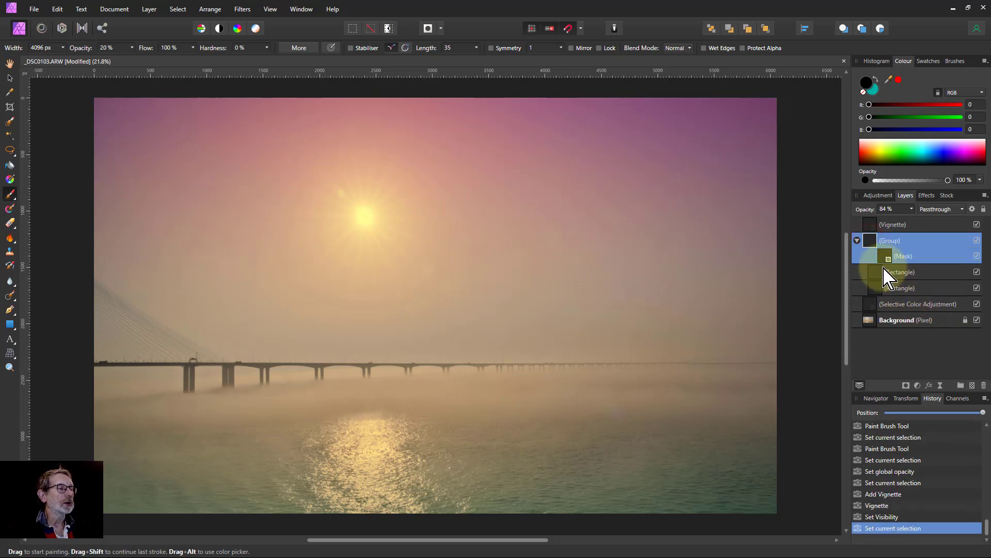
pyautogui.click(917, 386)
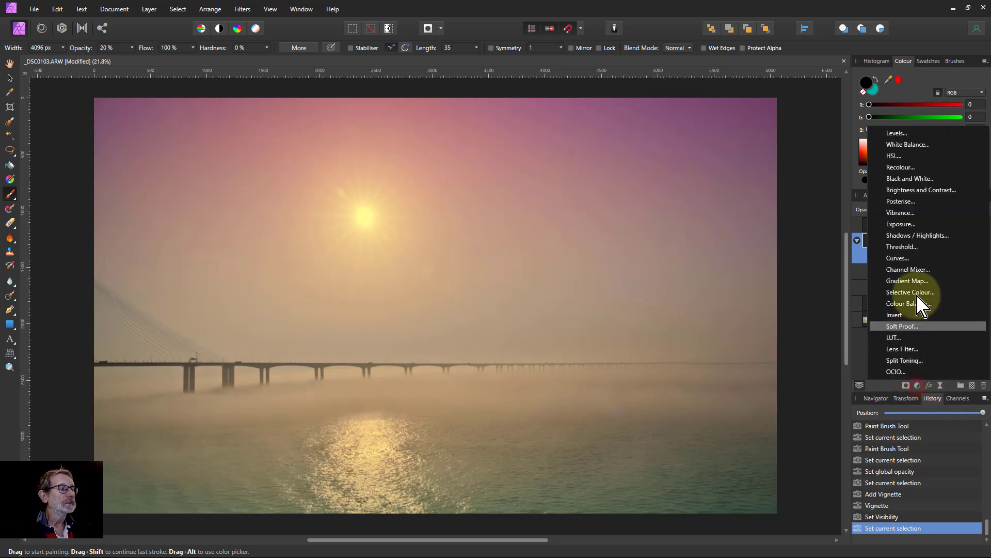
pyautogui.click(911, 181)
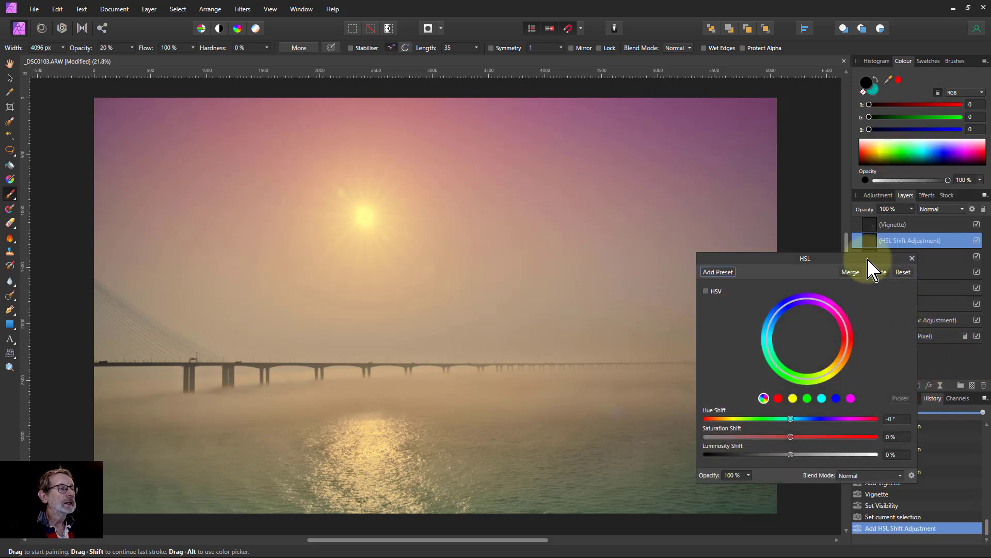
pyautogui.moveTo(867, 259); pyautogui.dragTo(790, 258)
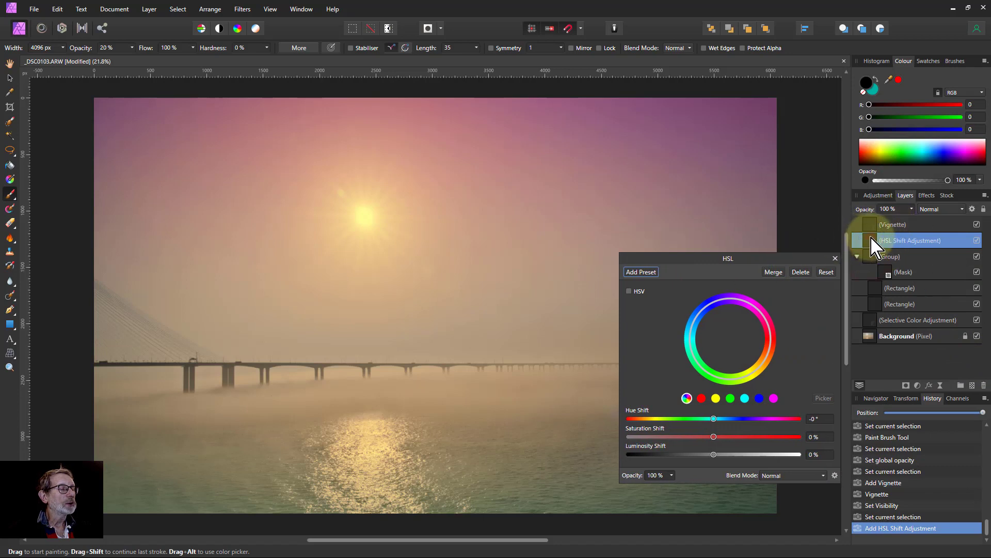
pyautogui.moveTo(873, 247); pyautogui.dragTo(879, 281)
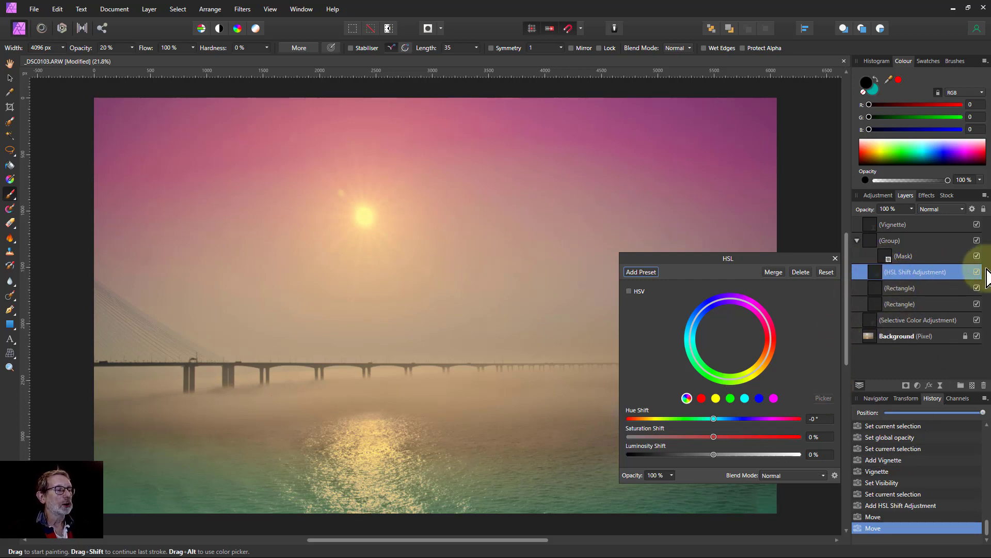
pyautogui.moveTo(714, 437)
pyautogui.mouseDown()
pyautogui.moveTo(681, 444)
pyautogui.moveTo(696, 441)
pyautogui.mouseUp()
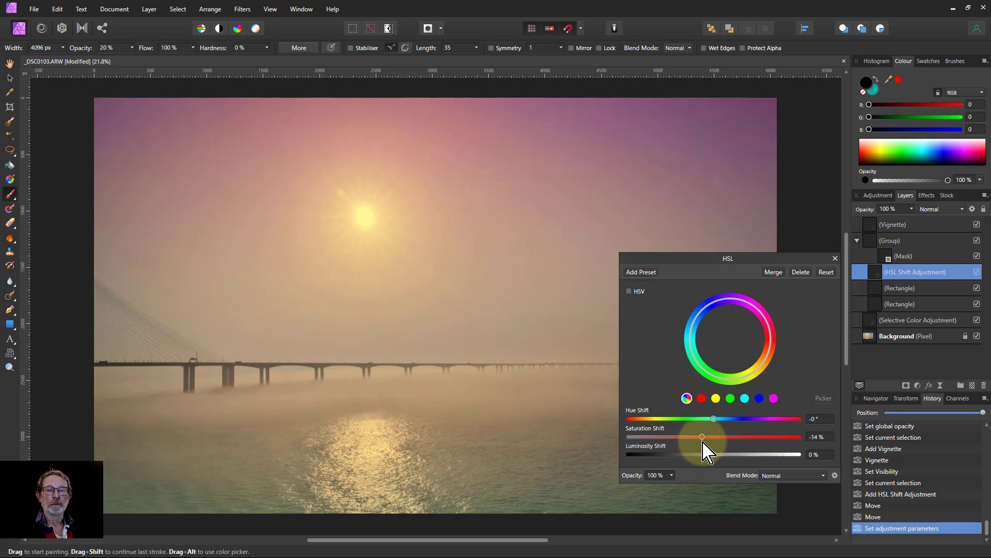
pyautogui.click(835, 258)
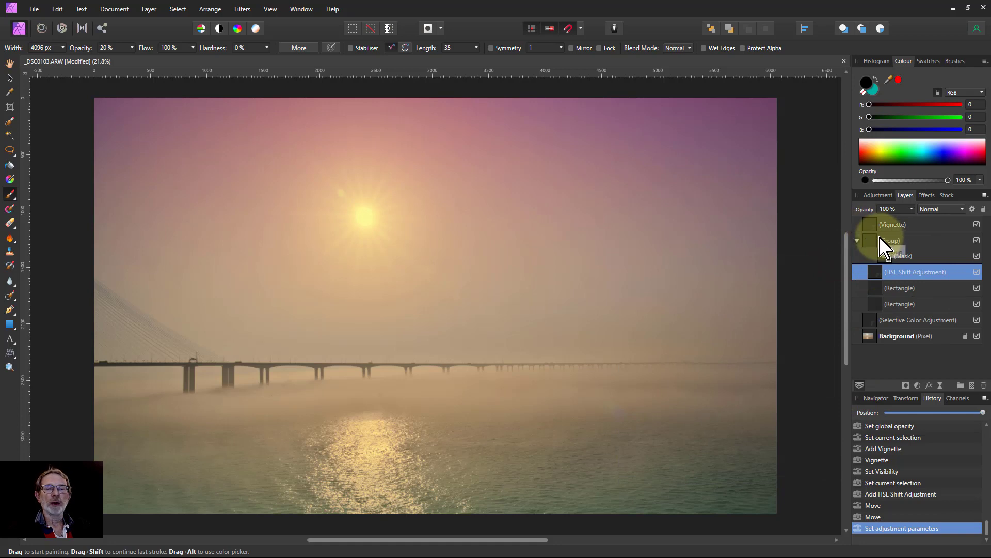